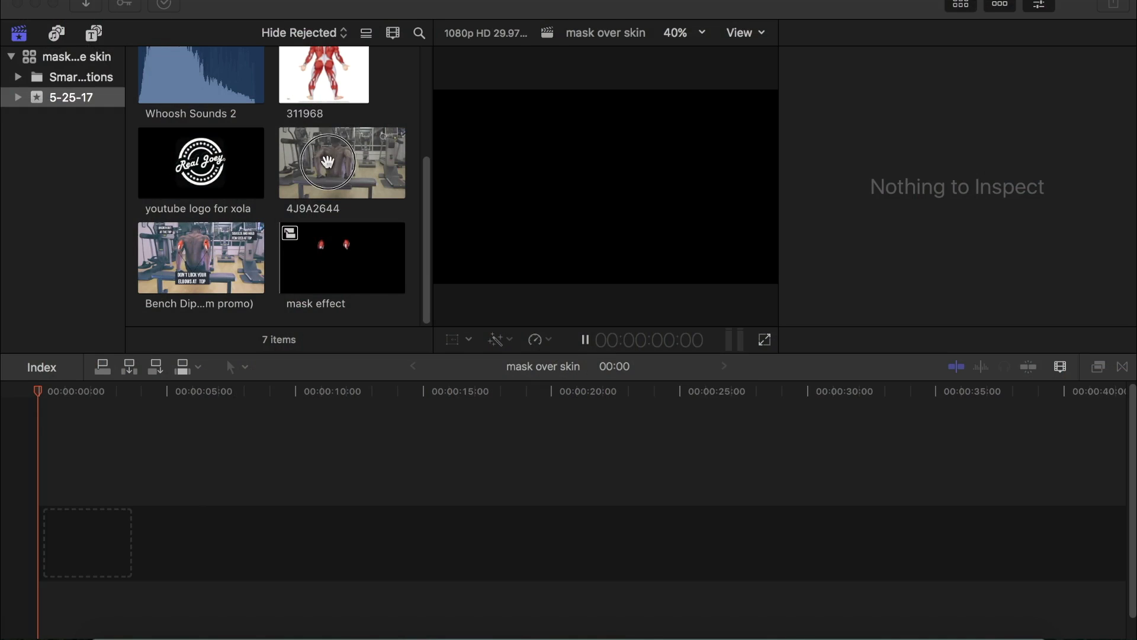
Add the selected 4J9A2644 gym footage to the beginning of the empty timeline
click(327, 161)
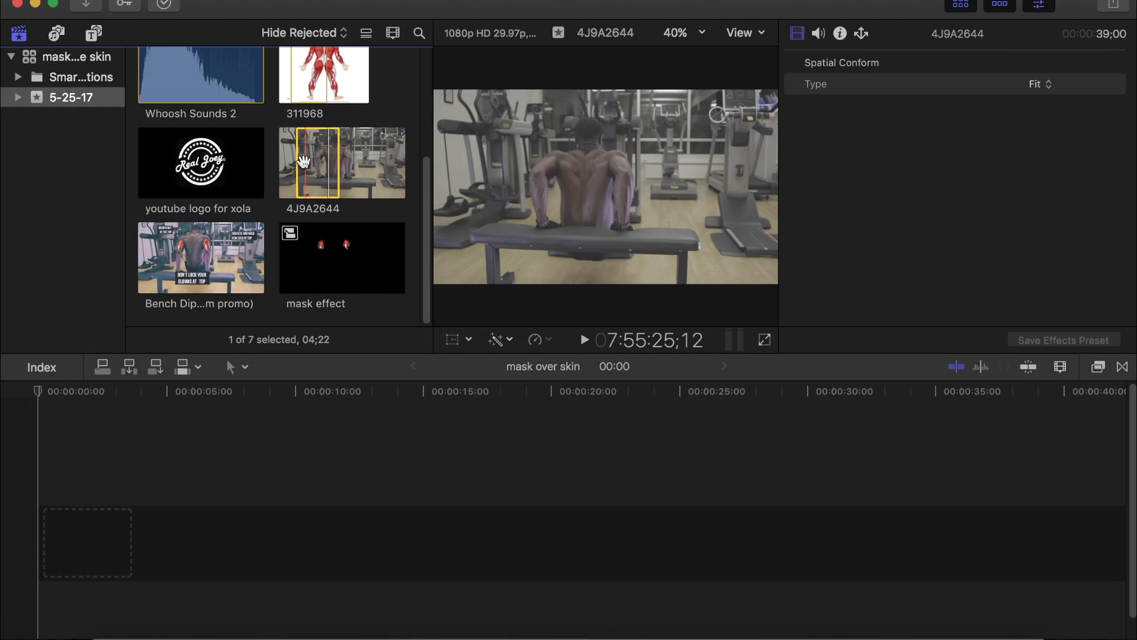
click(321, 160)
drag(321, 160, 44, 532)
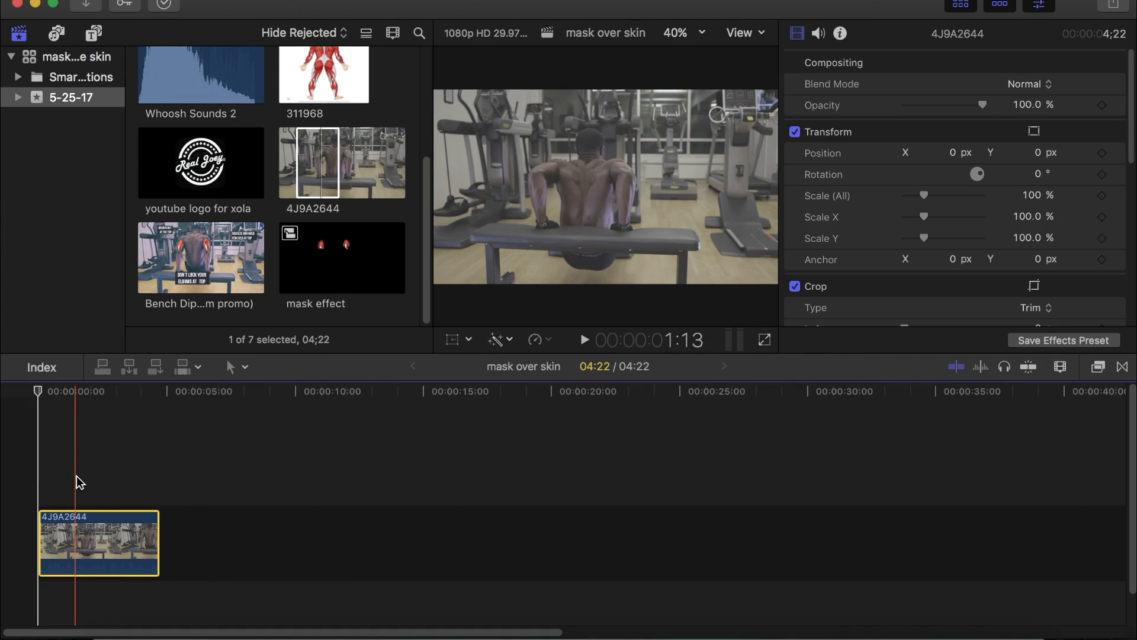
Add a hold frame to the gym clip at 00:00:03:08 and extend the hold to about four seconds
key(super+equal)
key(super+equal)
key(super+equal)
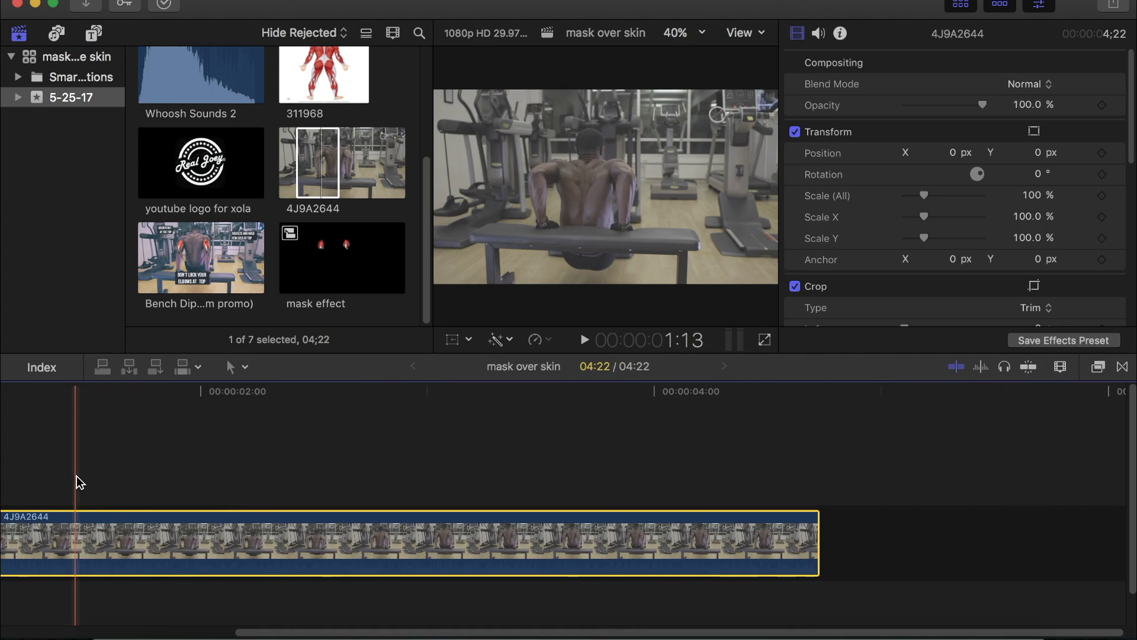
key(super+minus)
key(super+minus)
key(super+minus)
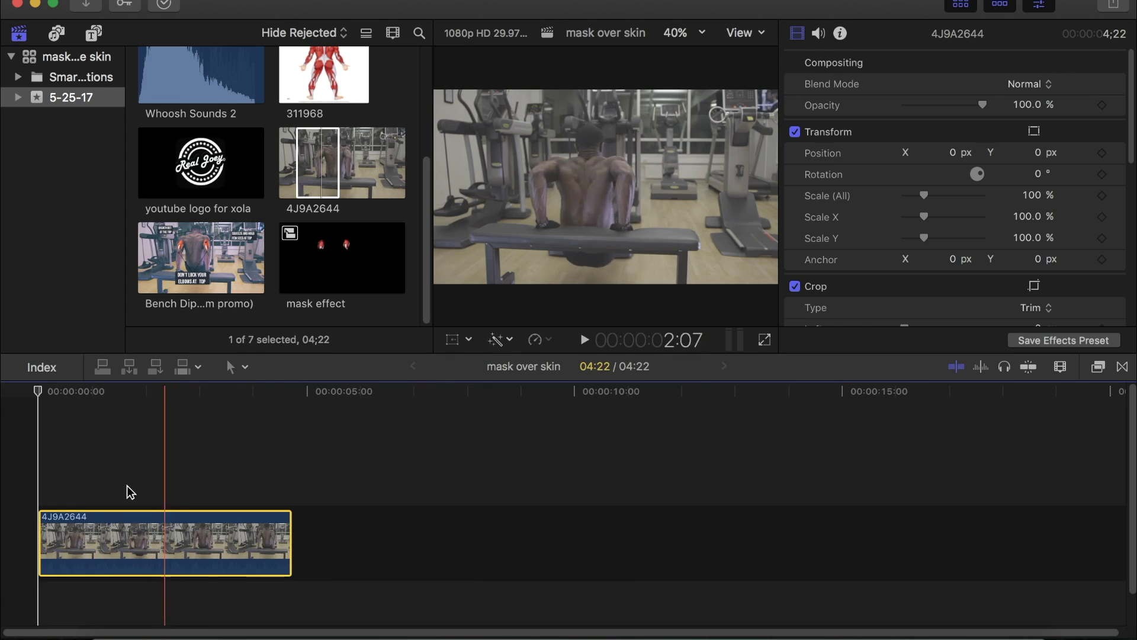
click(215, 467)
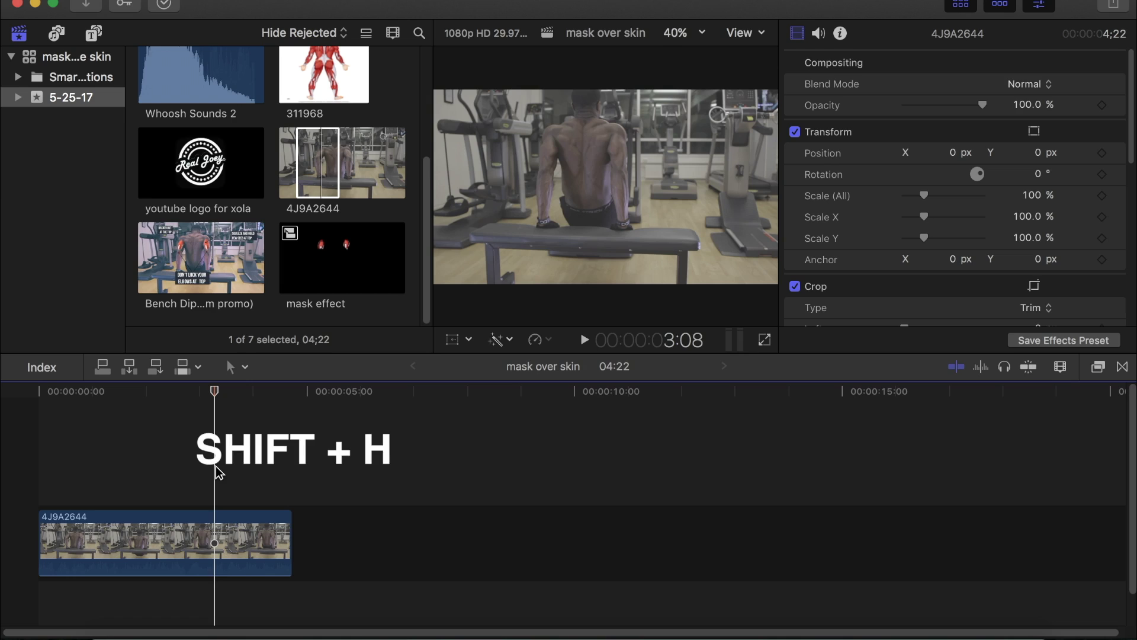
key(shift+h)
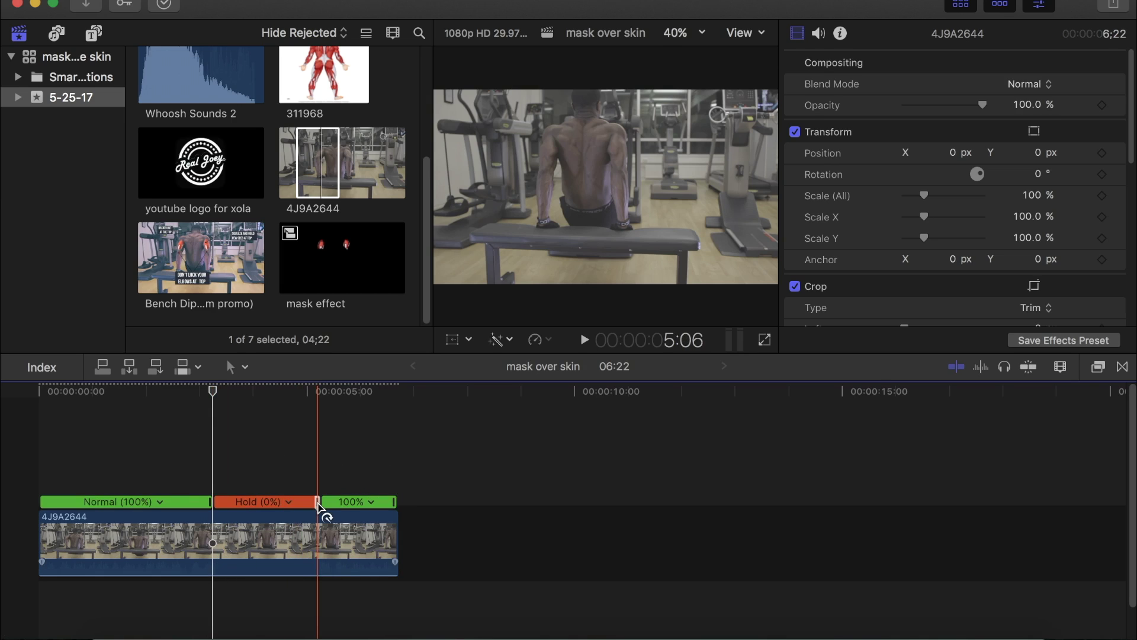
drag(318, 503, 423, 509)
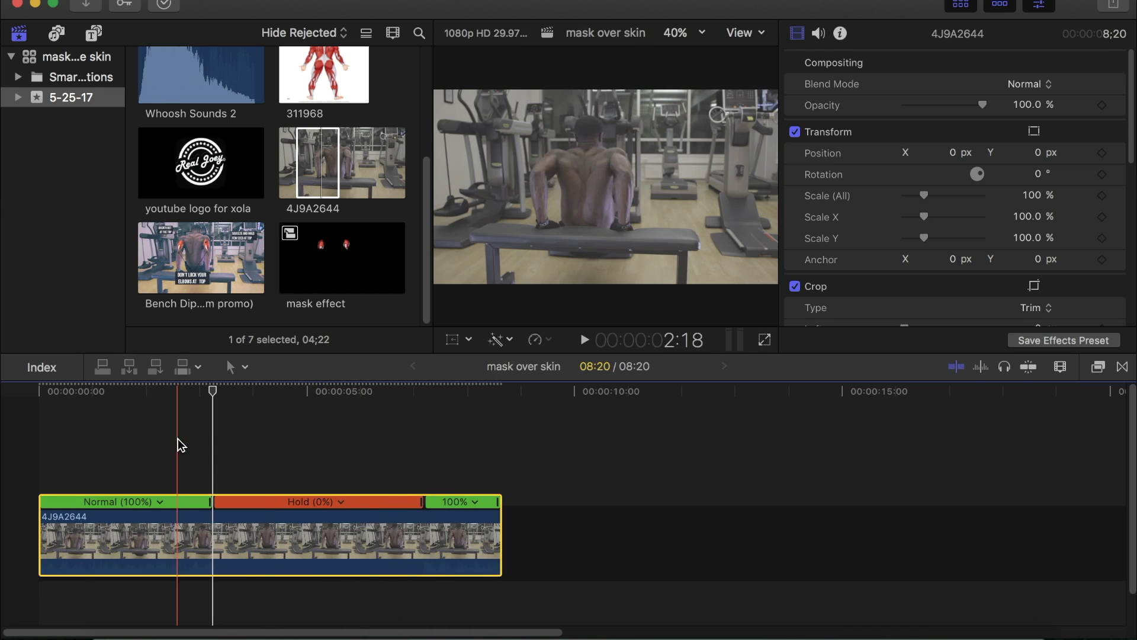
Stack two copies of the 311968 muscle image above the gym clip, starting around the beginning of the hold segment
click(313, 169)
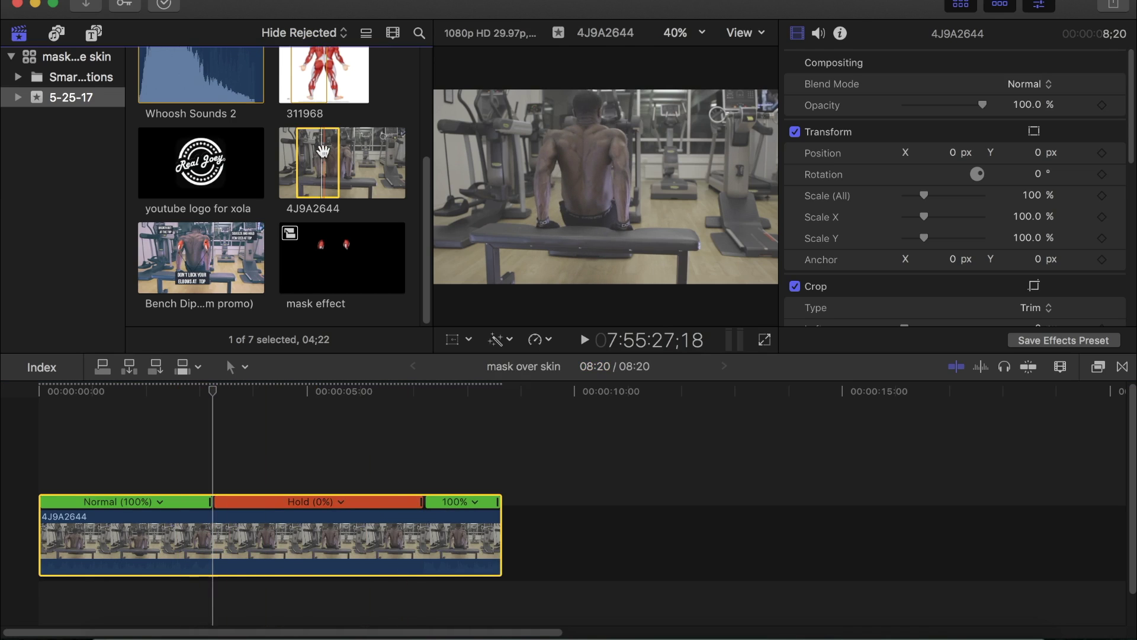
scroll(323, 143, up, 2)
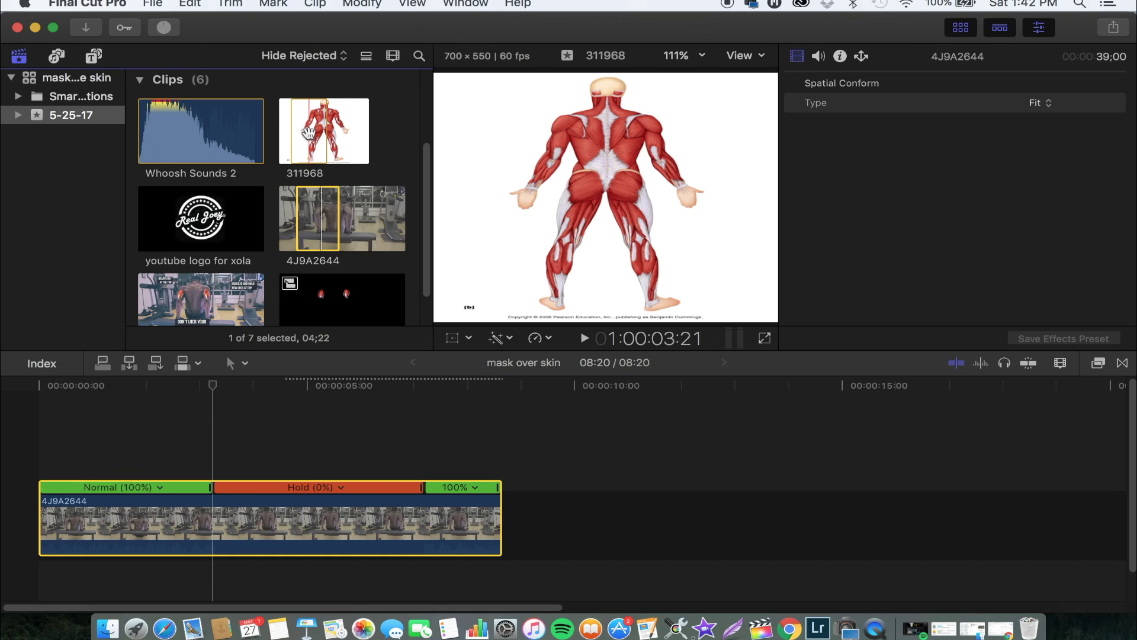
drag(310, 132, 215, 434)
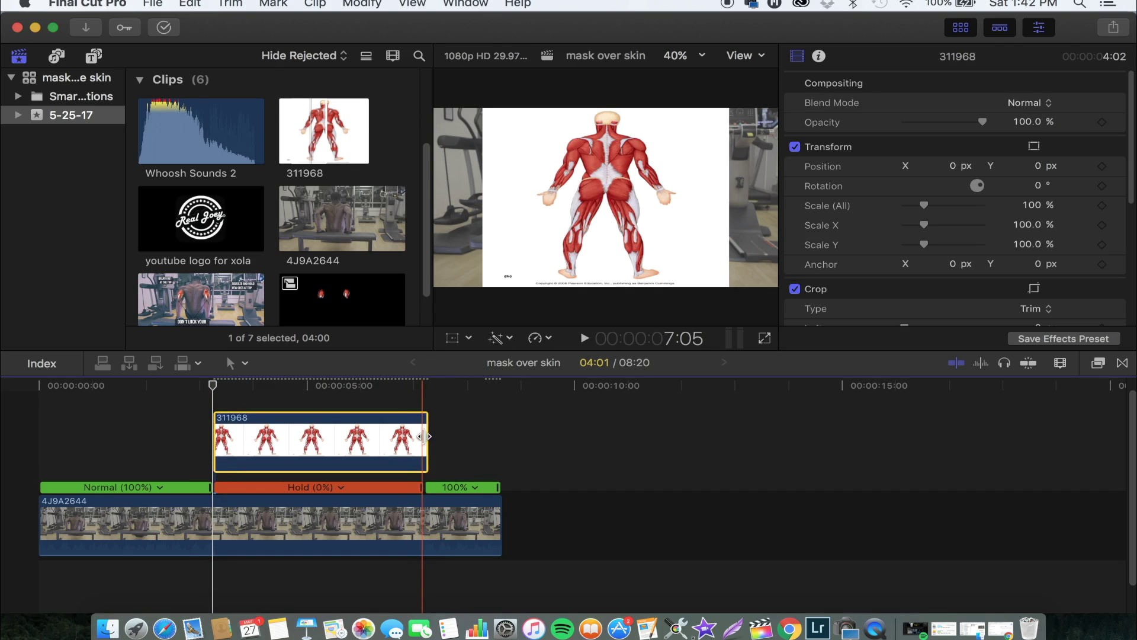
drag(328, 167, 211, 404)
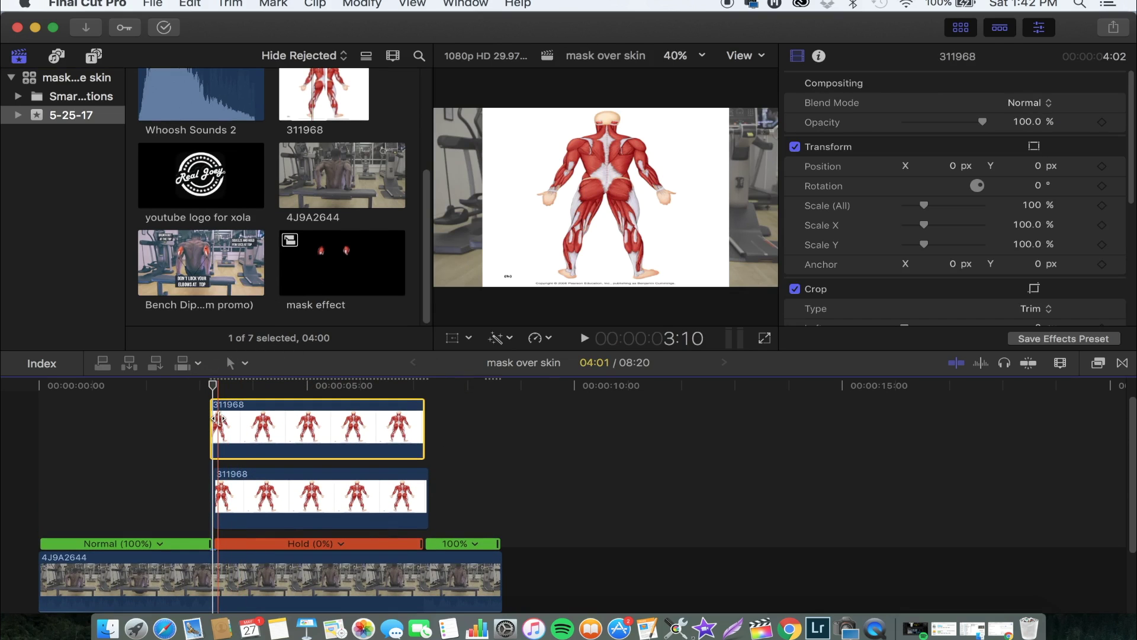
Align the upper muscle image with the start of the hold segment and trim both copies to end with it
key(super+equal)
drag(241, 399, 269, 406)
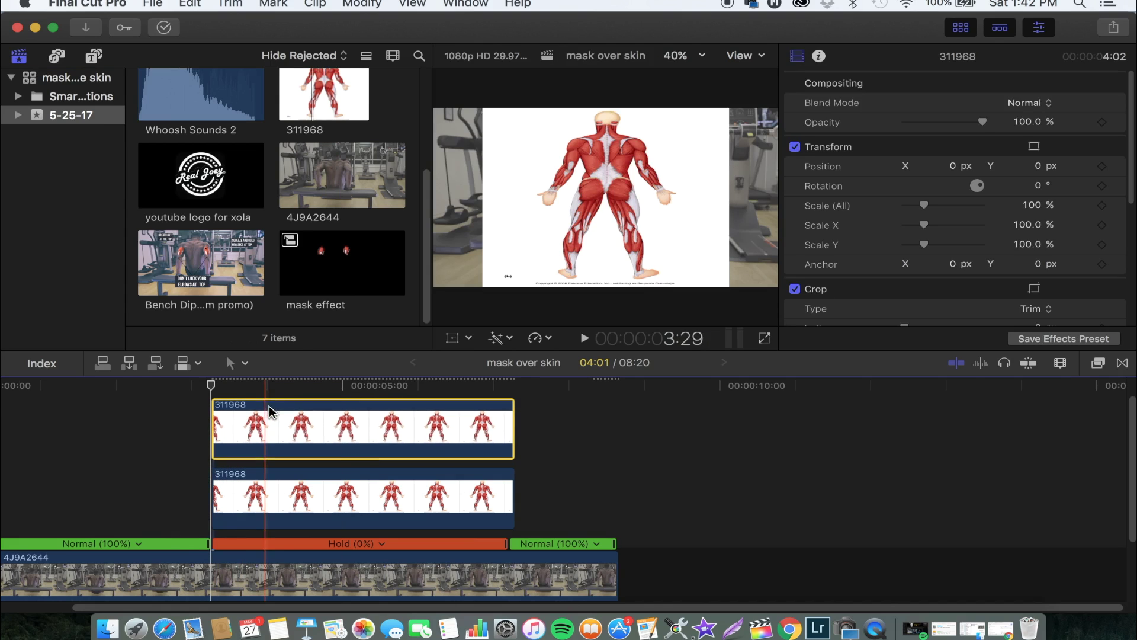
drag(509, 485, 508, 490)
drag(509, 441, 505, 442)
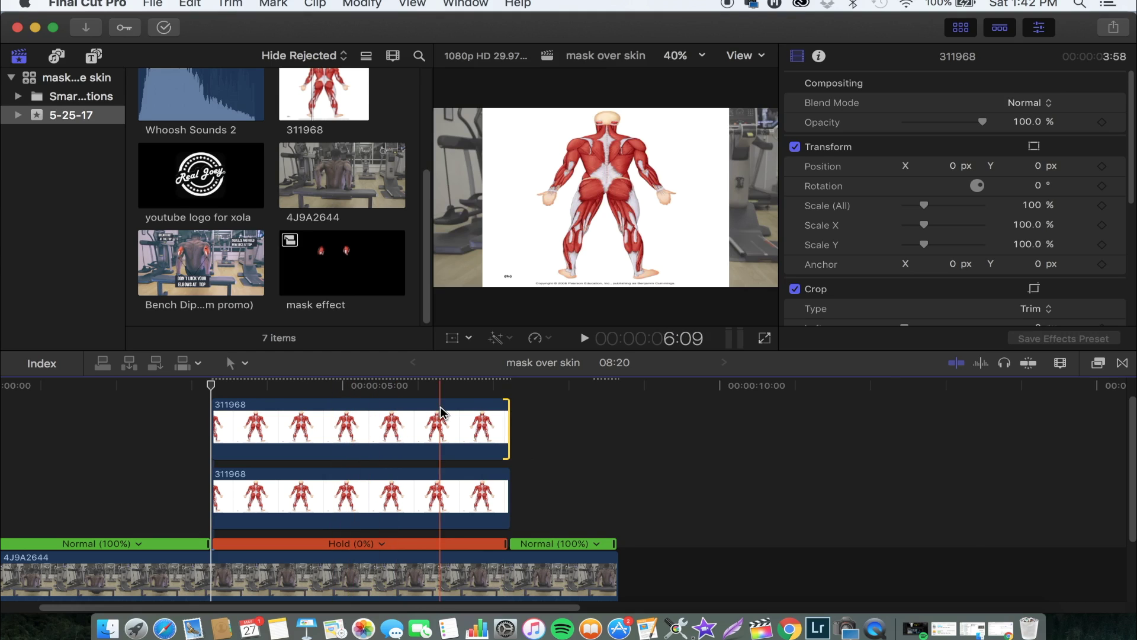
Find the Draw Mask effect among all video effects and apply it to both 311968 muscle image clips
click(1099, 364)
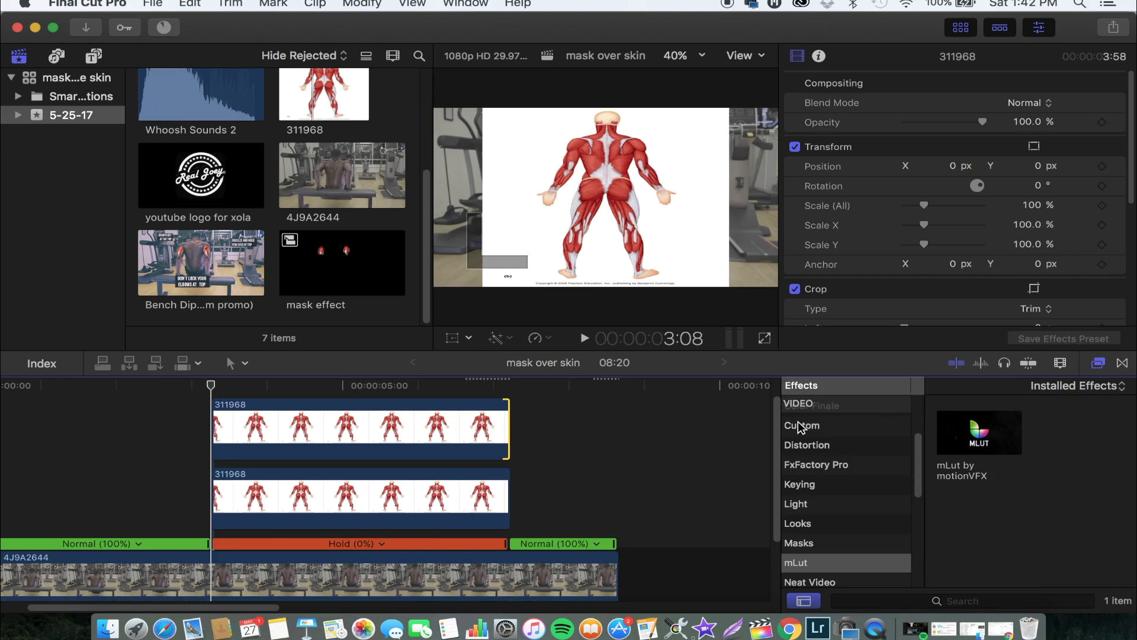
scroll(799, 435, up, 5)
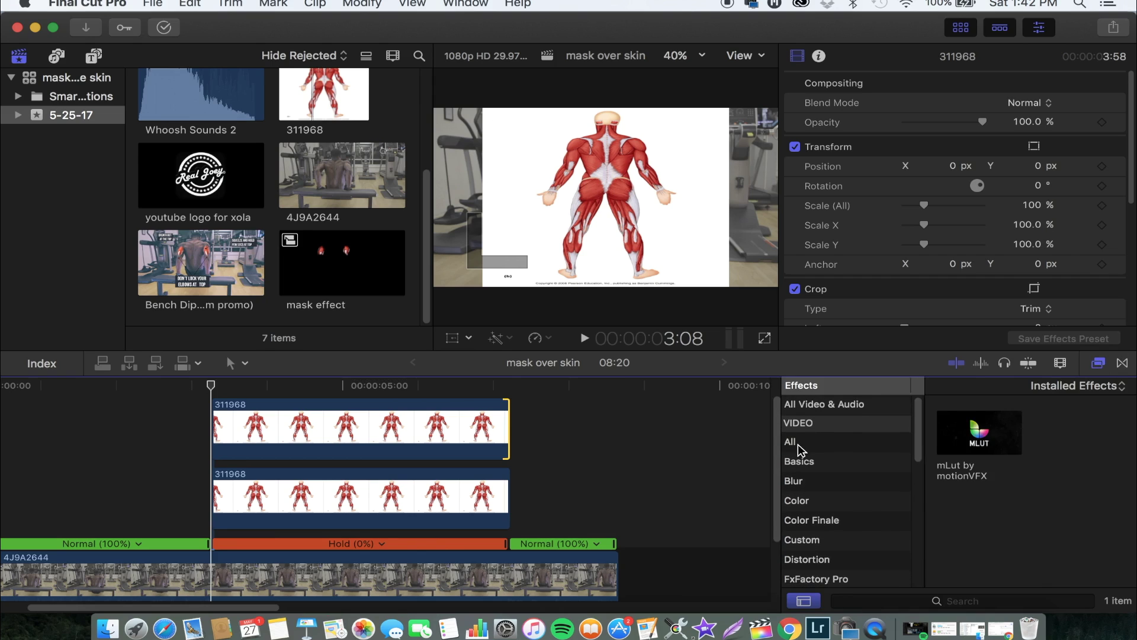
click(798, 446)
click(915, 602)
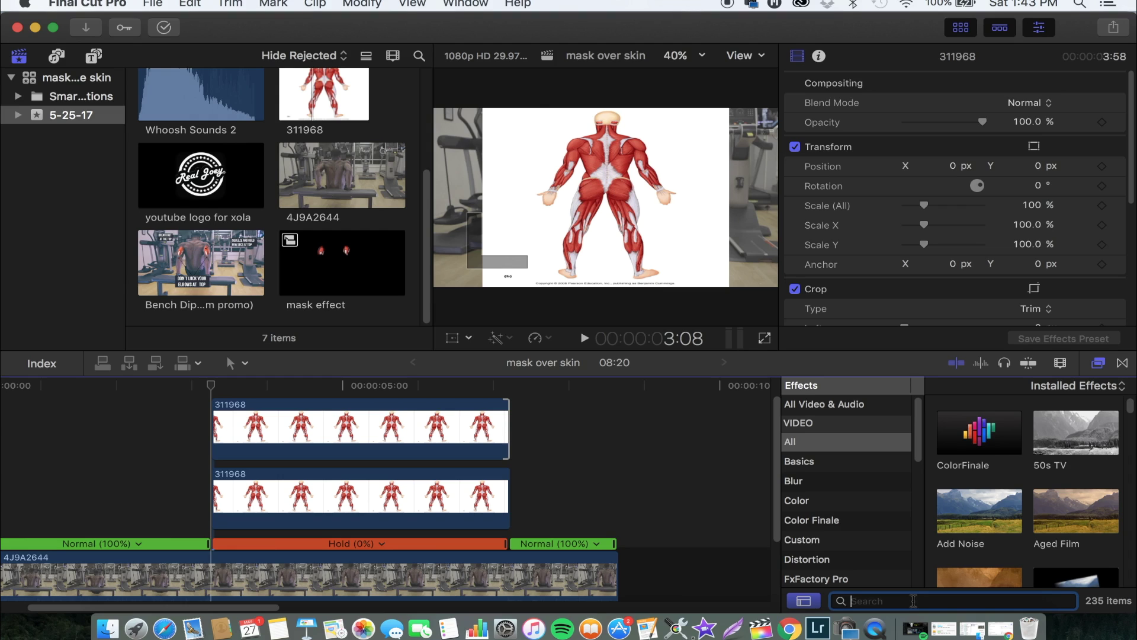
text(draw mask)
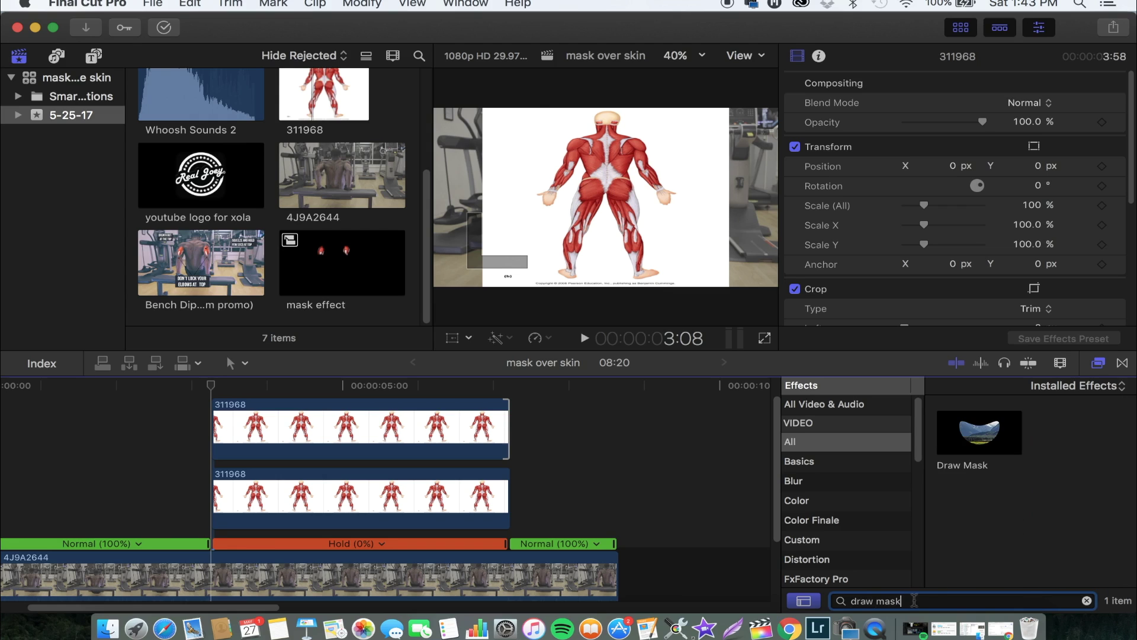
mouse_move(986, 434)
mouse_down()
mouse_move(512, 461)
mouse_move(365, 457)
mouse_move(350, 438)
mouse_up()
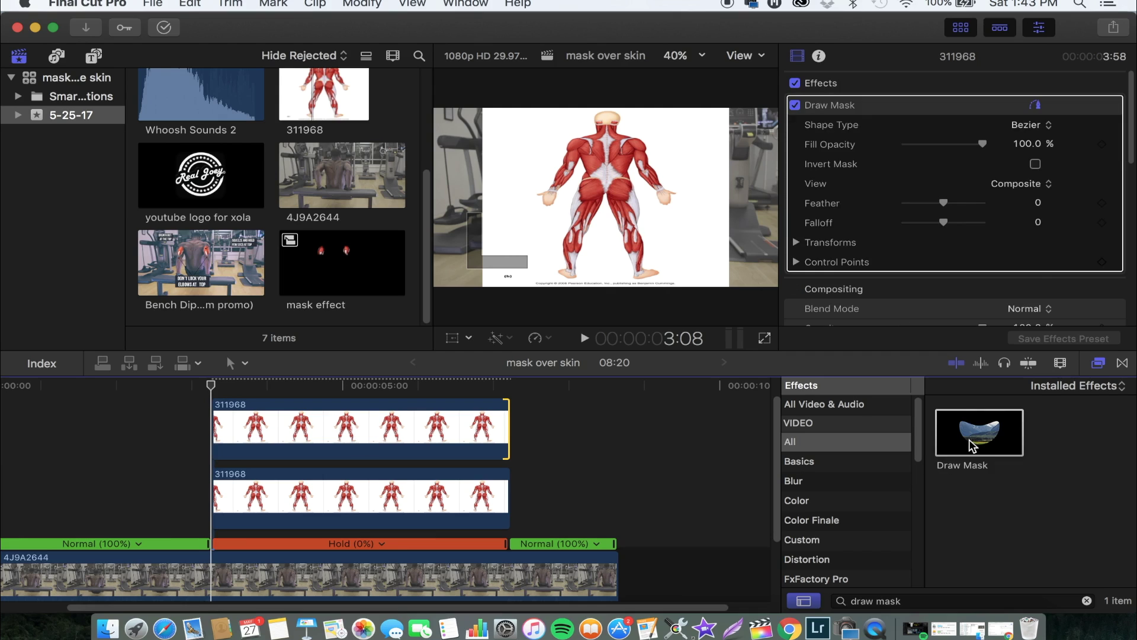
mouse_move(971, 445)
mouse_down()
mouse_move(386, 452)
mouse_move(361, 492)
mouse_up()
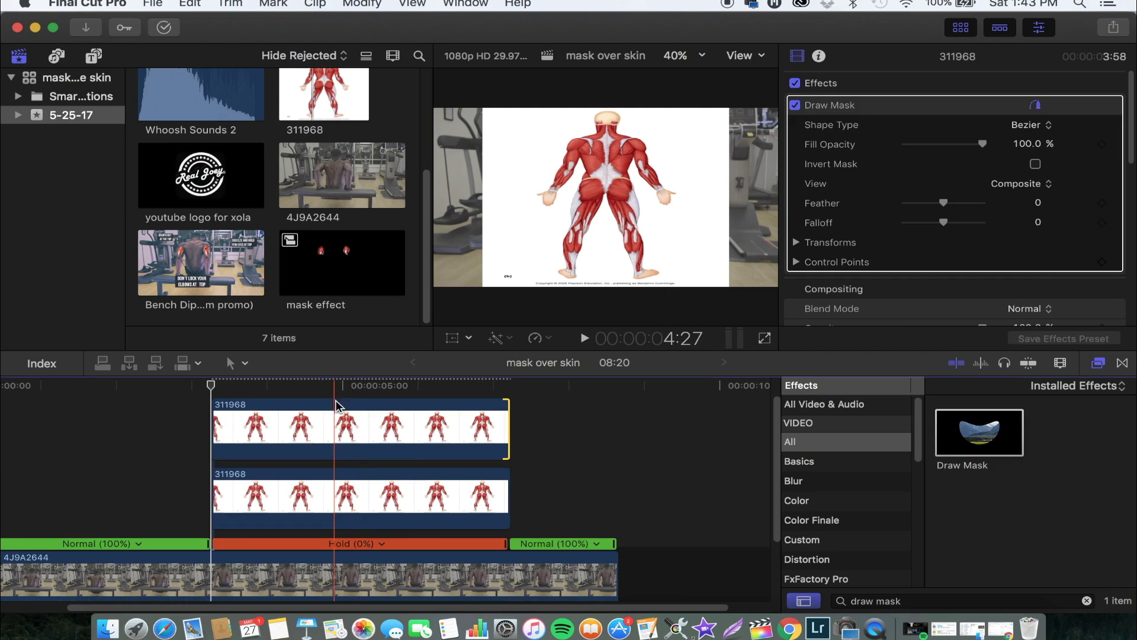
Disable the lower muscle image clip, then select the upper copy at 00:00:04:17 and hide the media browser to enlarge the viewer
click(336, 492)
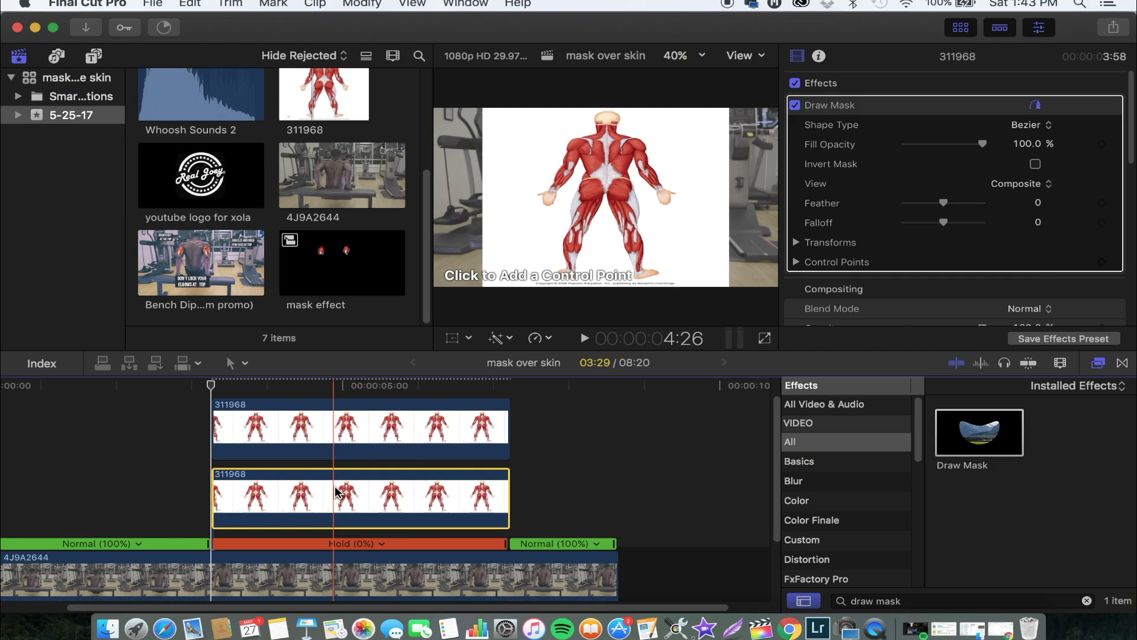
key(v)
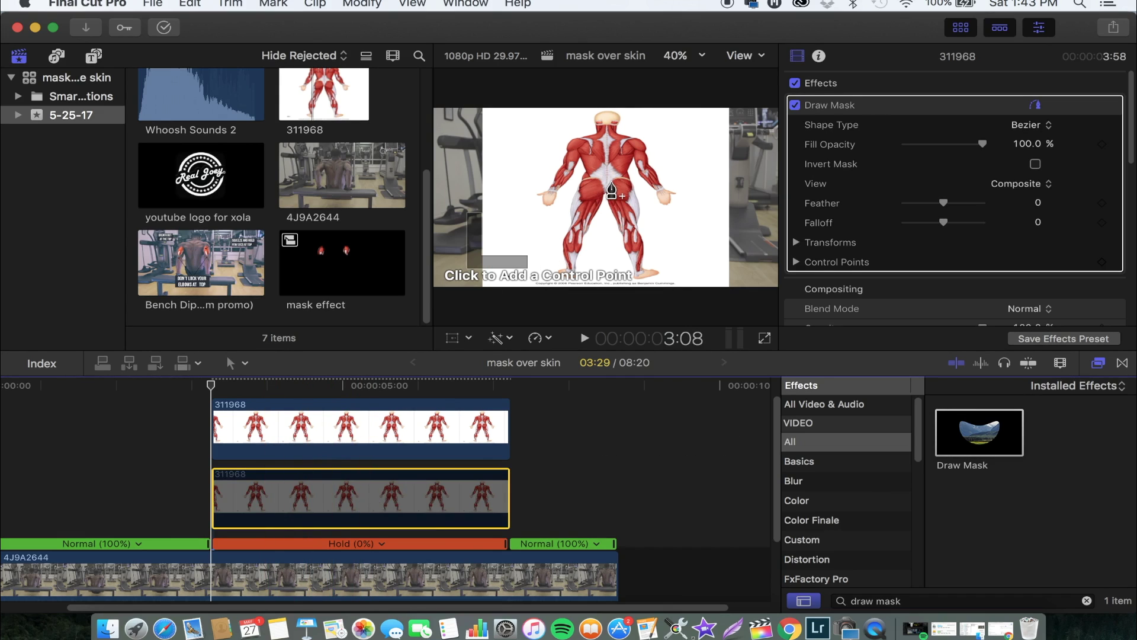
click(310, 386)
click(313, 418)
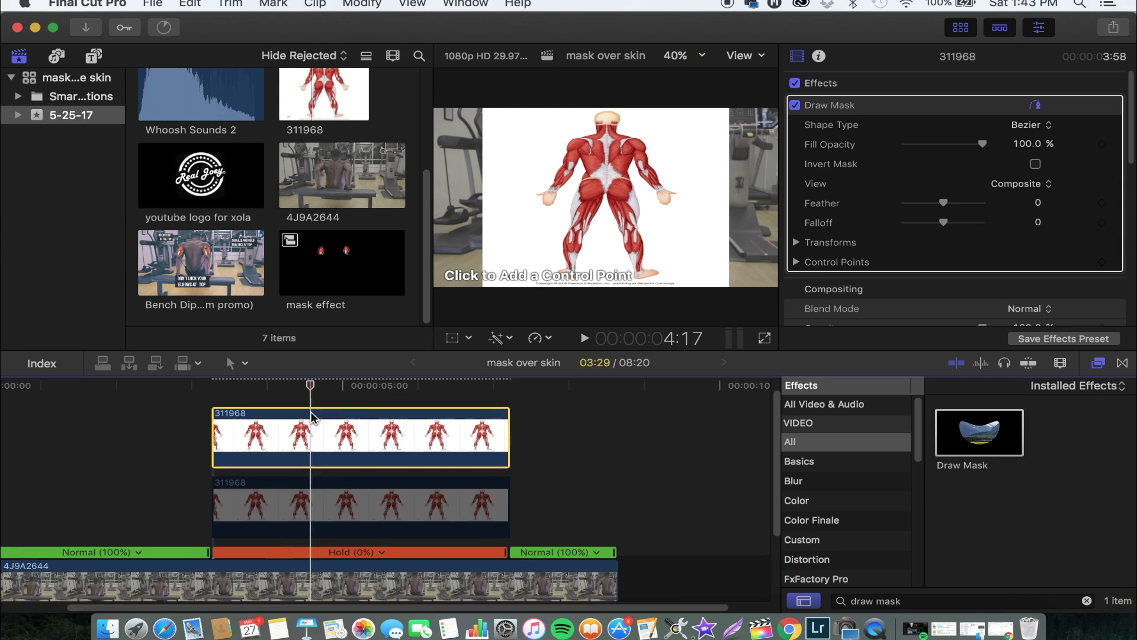
click(961, 28)
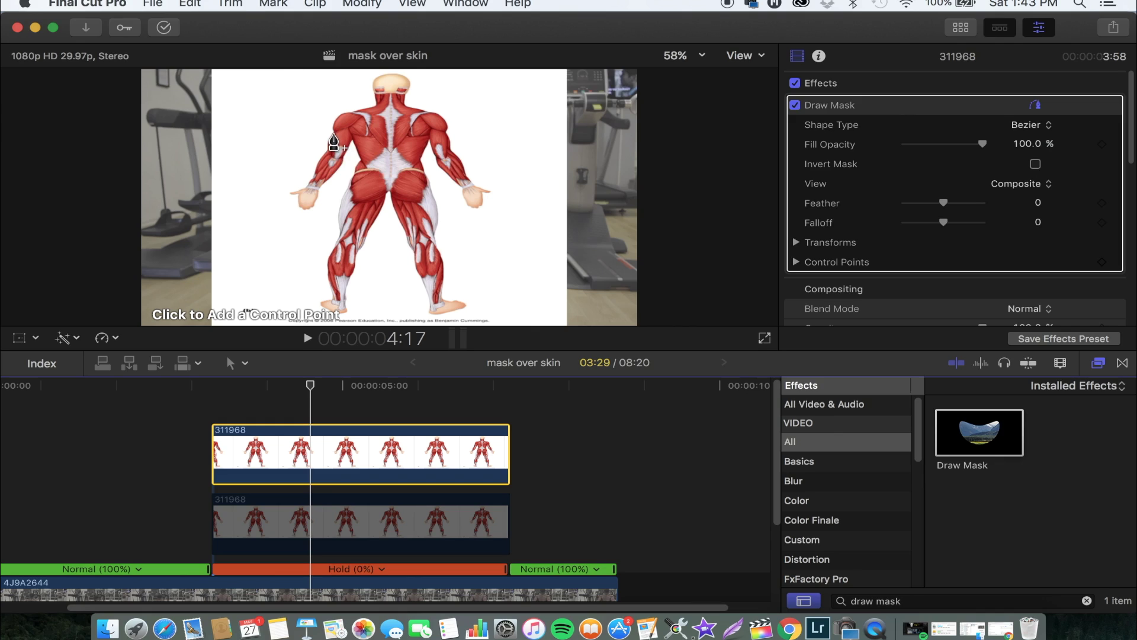
Draw a closed mask around the back of the figure's left upper arm on the upper muscle image clip
click(333, 134)
click(329, 143)
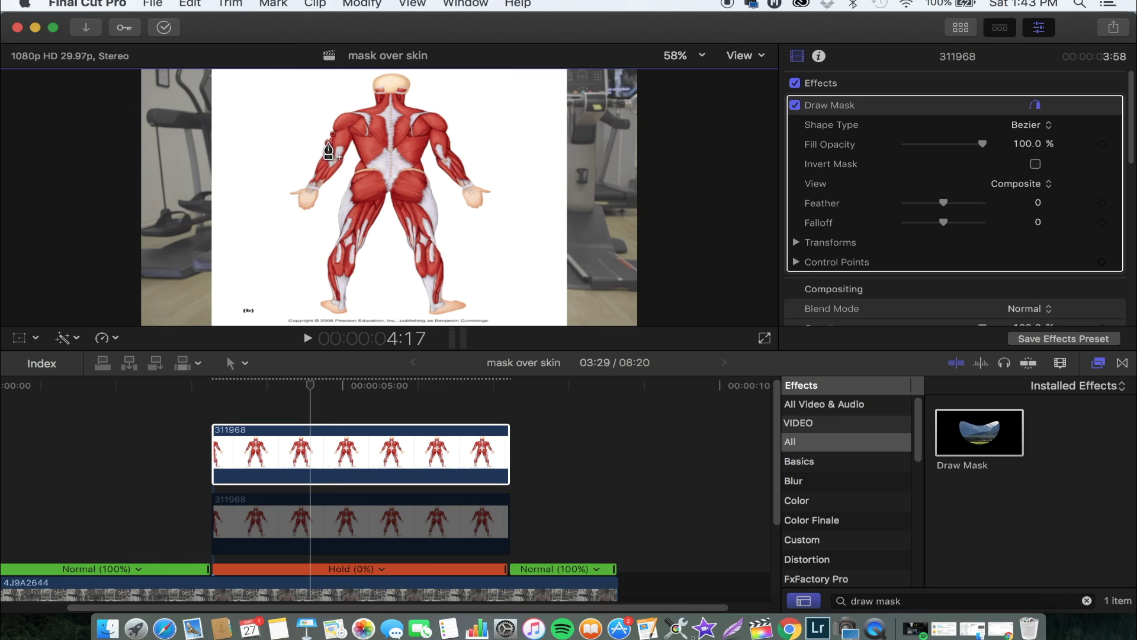
click(330, 151)
click(341, 157)
click(347, 148)
click(354, 137)
click(349, 128)
click(332, 134)
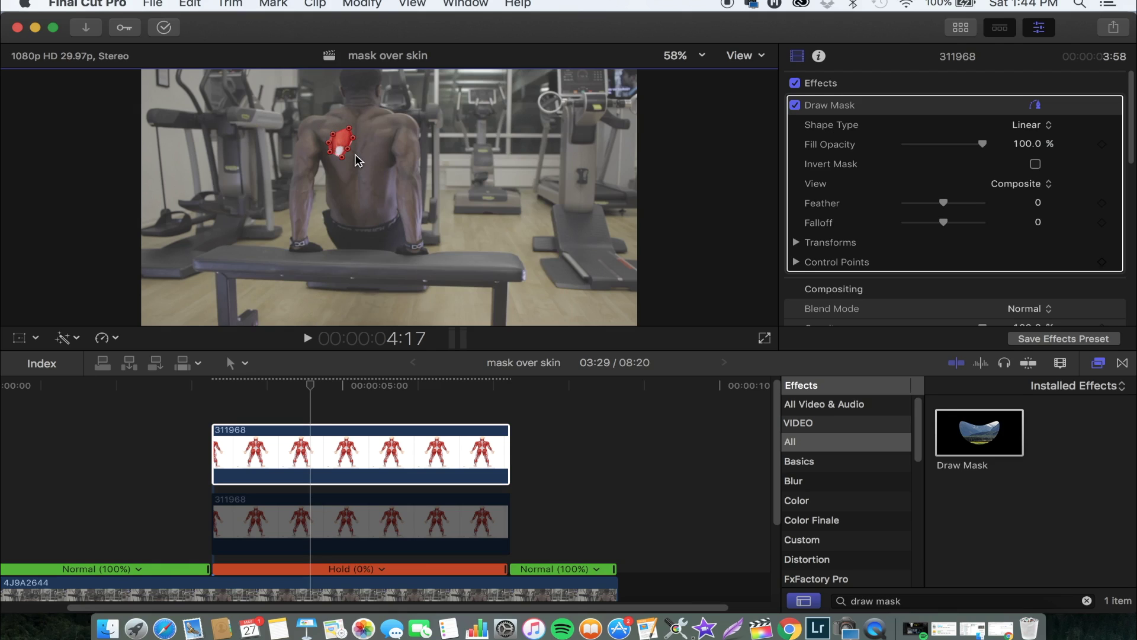
Re-enable the lower muscle image clip and draw a closed mask around the figure's right upper arm
click(335, 518)
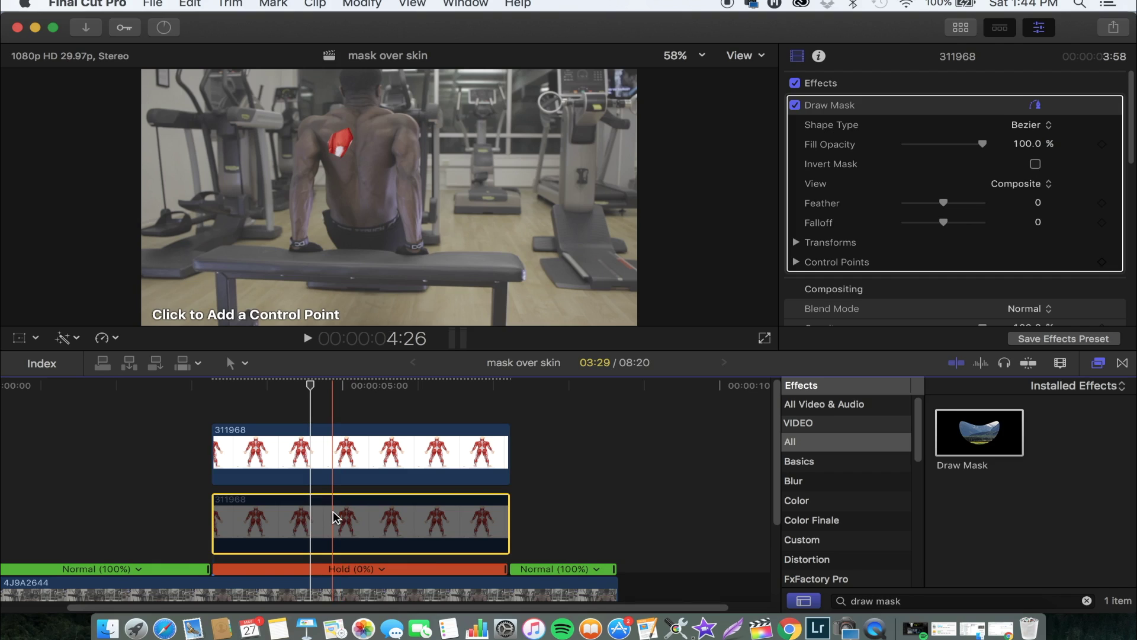
key(v)
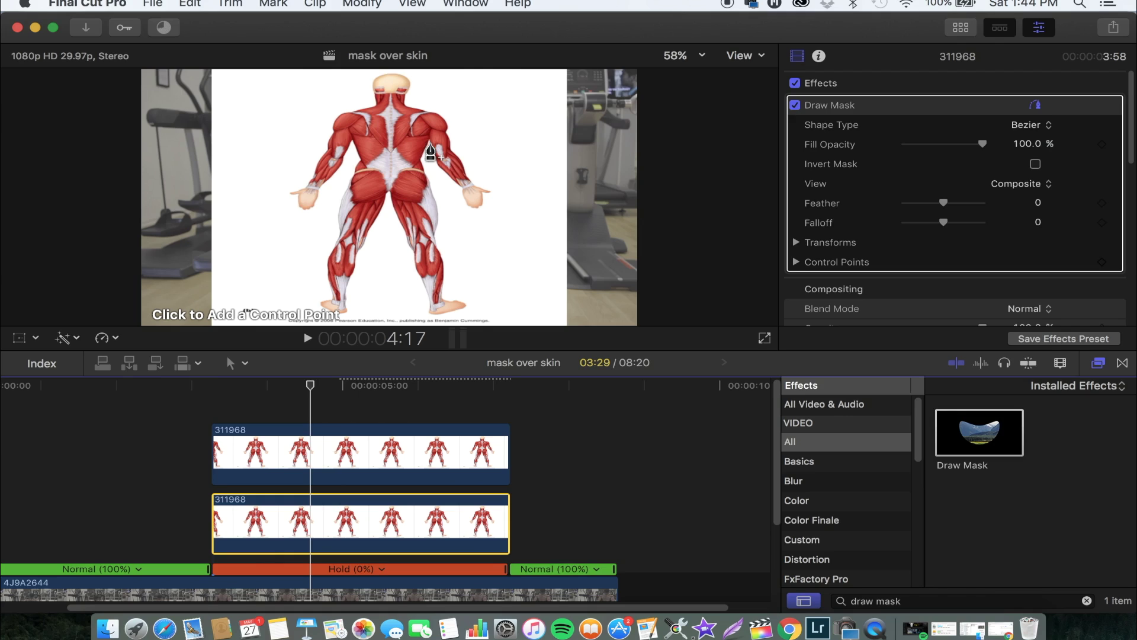
click(429, 141)
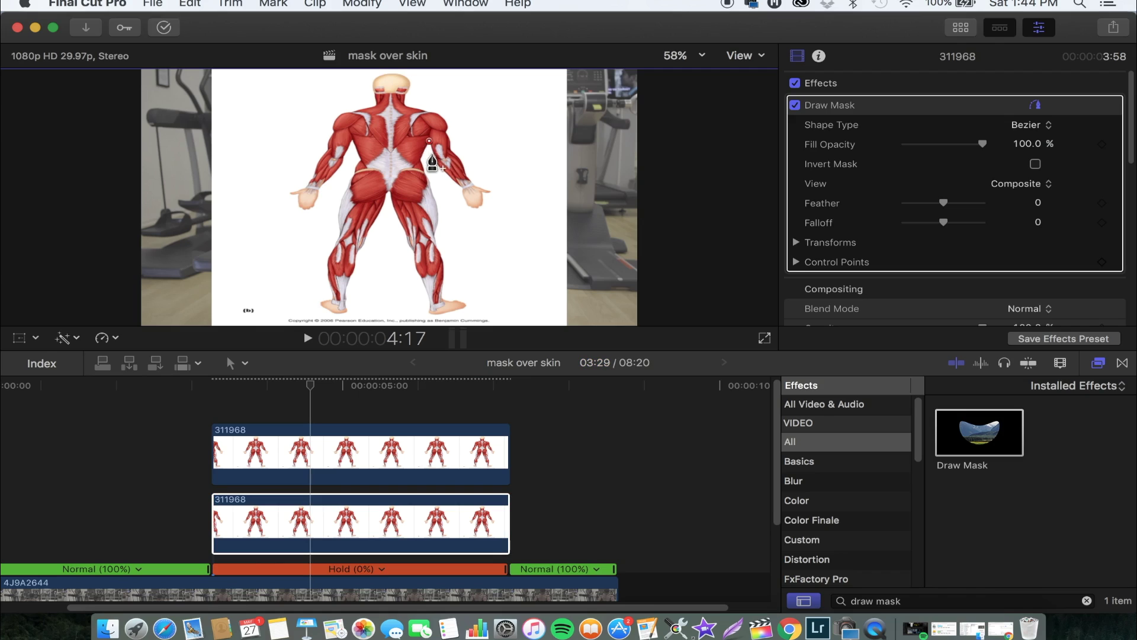
click(433, 154)
click(442, 160)
click(449, 134)
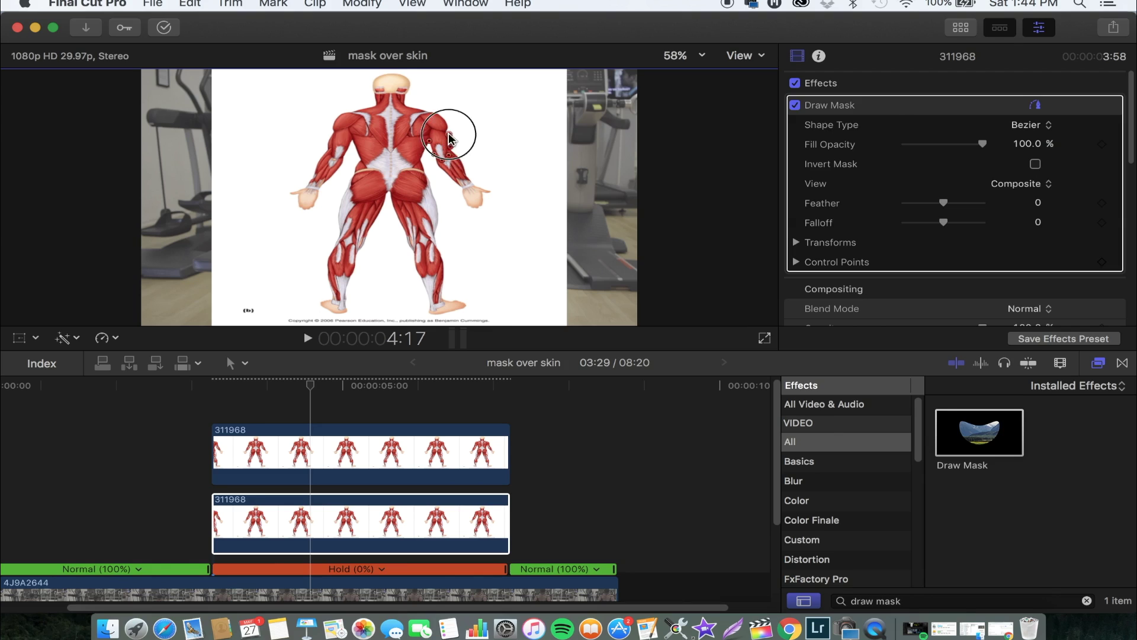
click(439, 130)
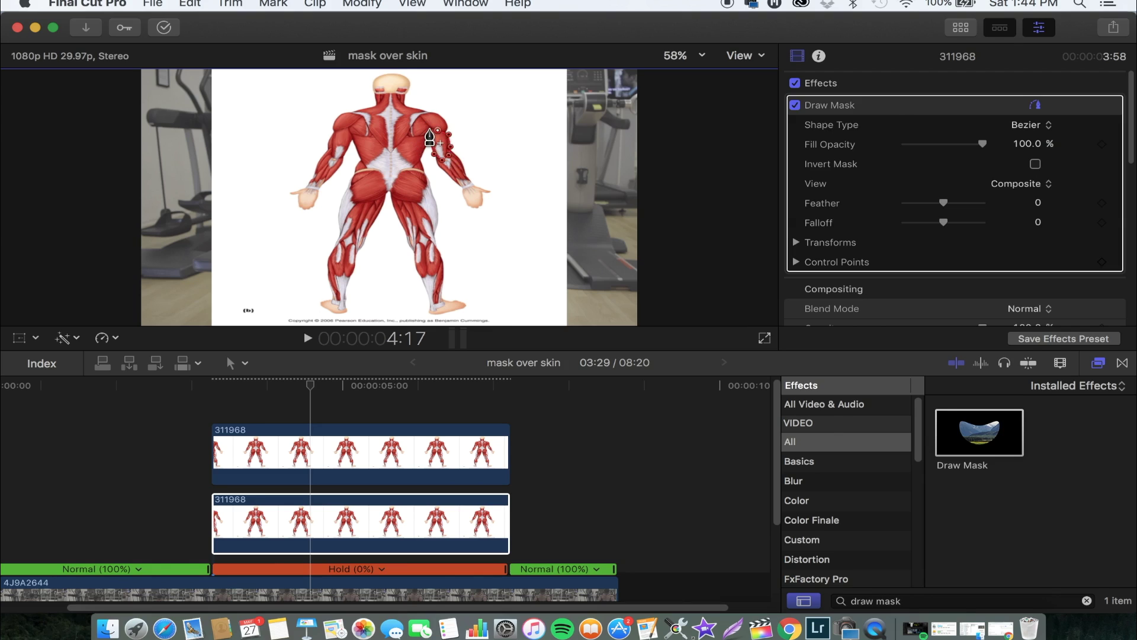
click(428, 148)
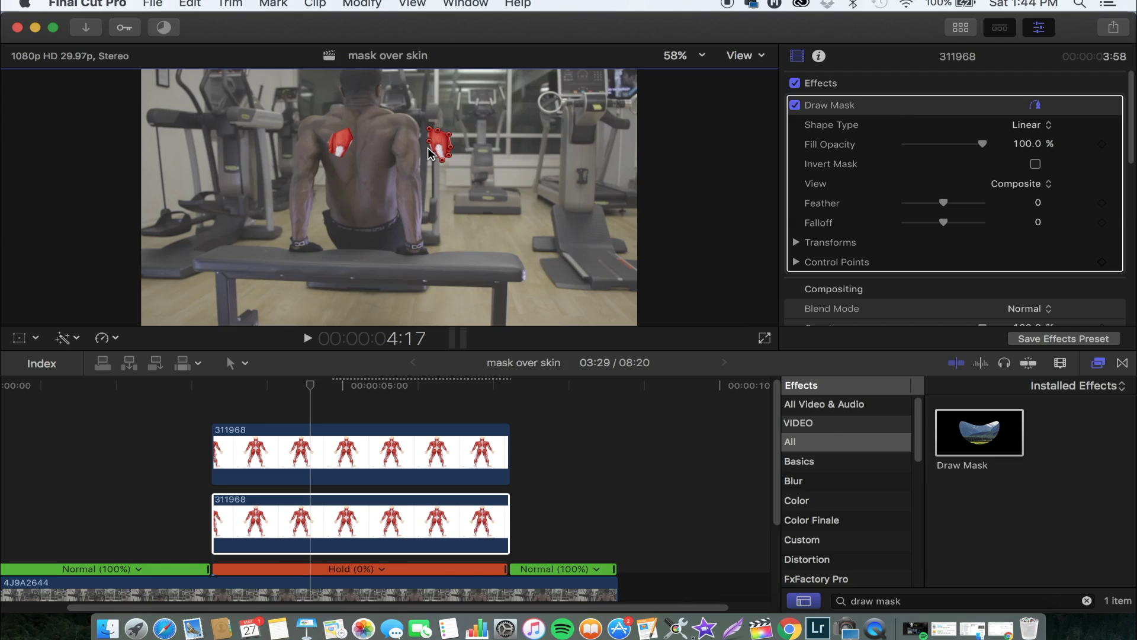
Transform the upper muscle image clip so its masked triceps covers the man's left upper arm, at about X -137 px, Y -38 px
click(311, 426)
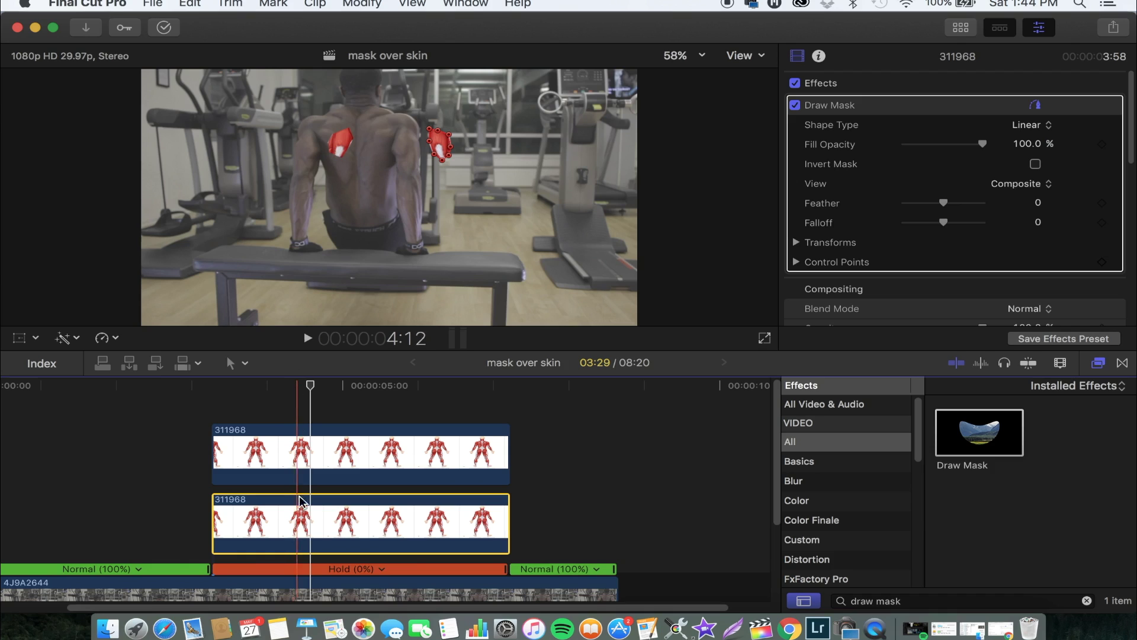
click(317, 460)
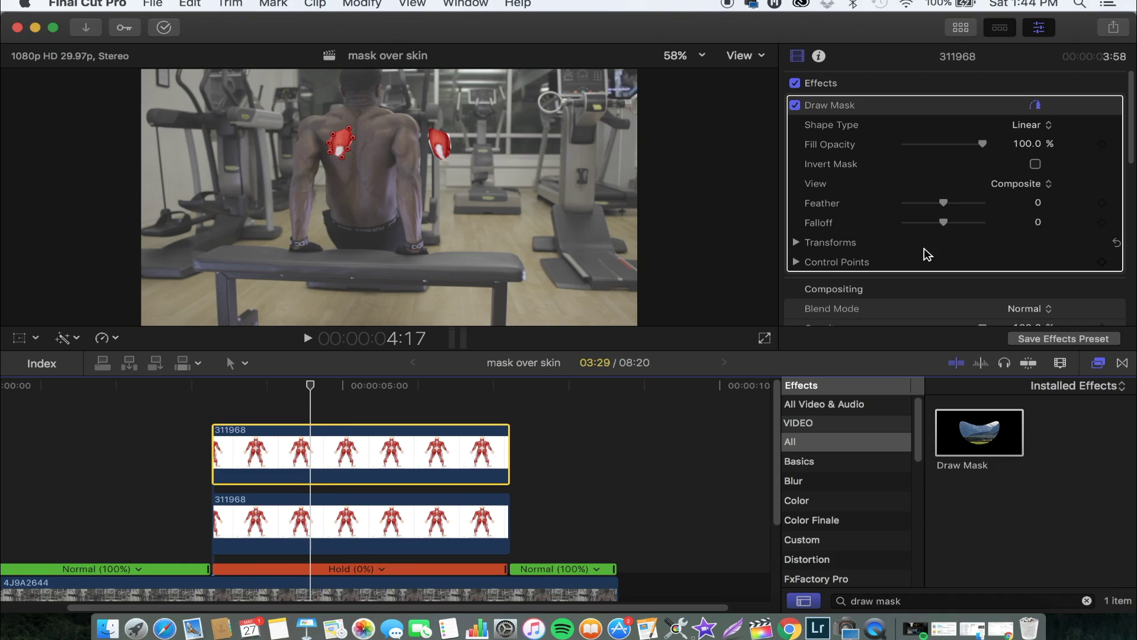
scroll(926, 252, down, 5)
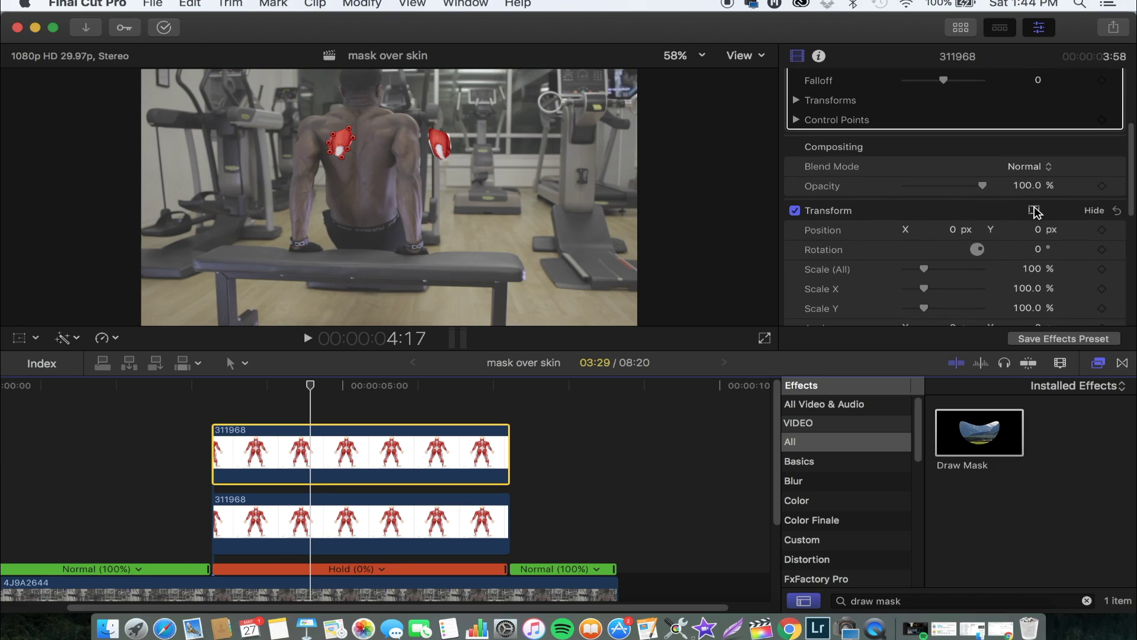
click(1034, 210)
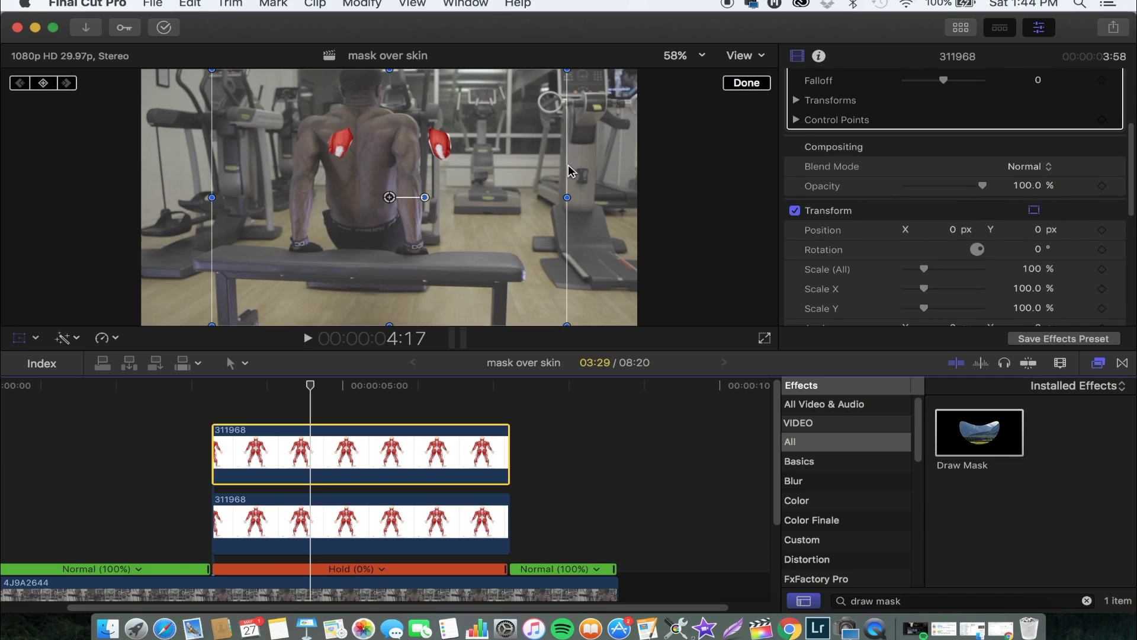
drag(337, 184, 302, 195)
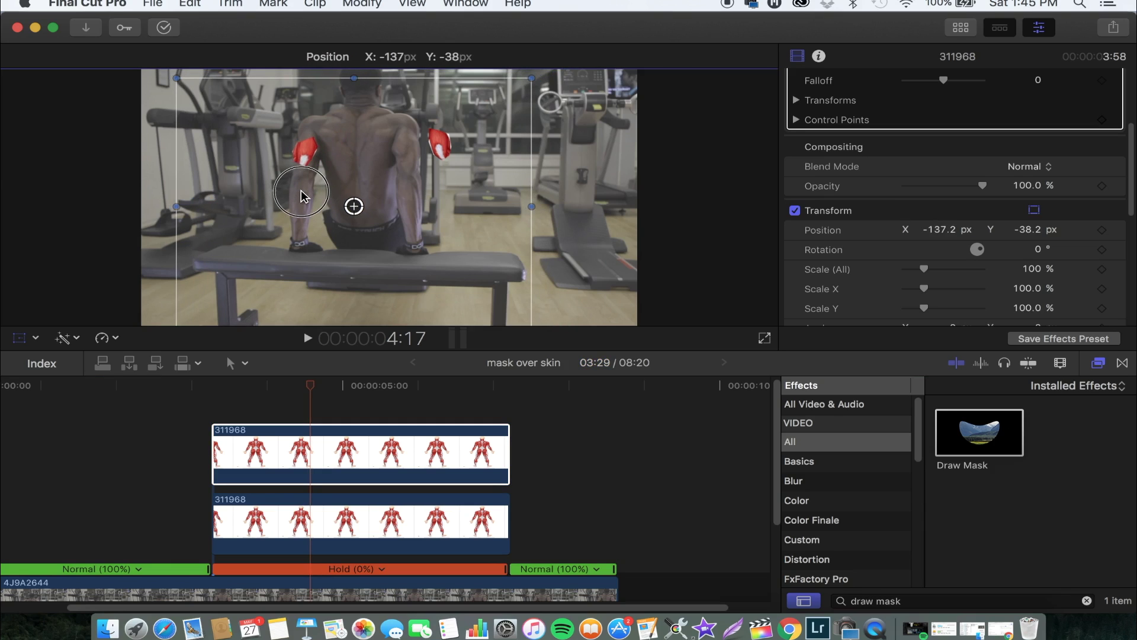
drag(303, 195, 303, 196)
Move the lower muscle image clip's masked triceps onto the man's right upper arm, at about X -129 px, Y -24 px, and finish transforming
click(348, 512)
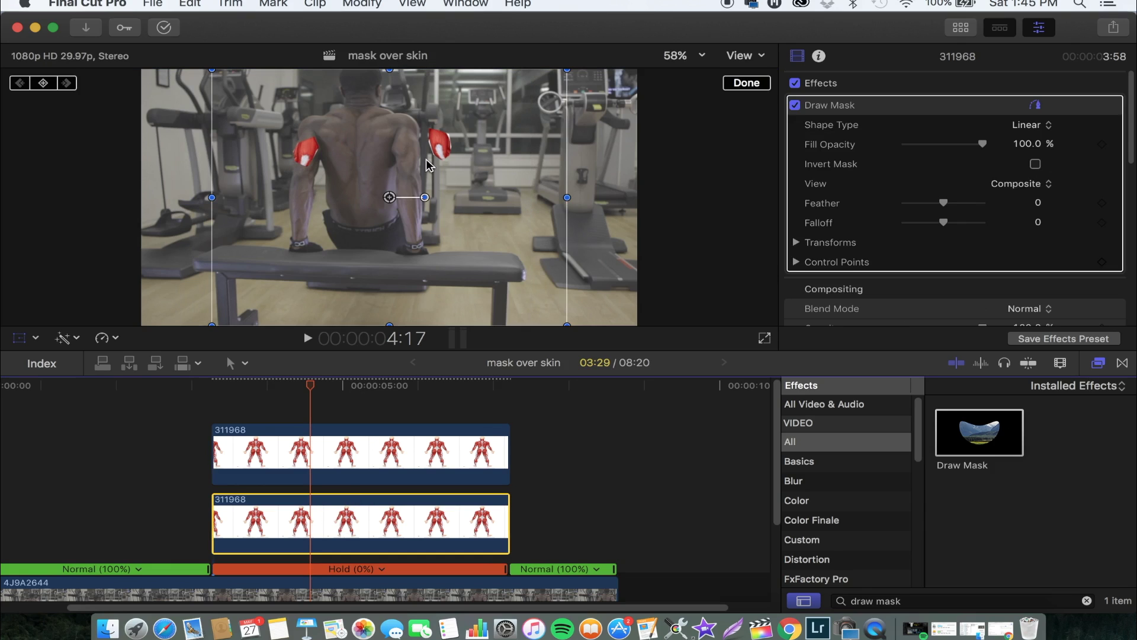
drag(434, 159, 398, 164)
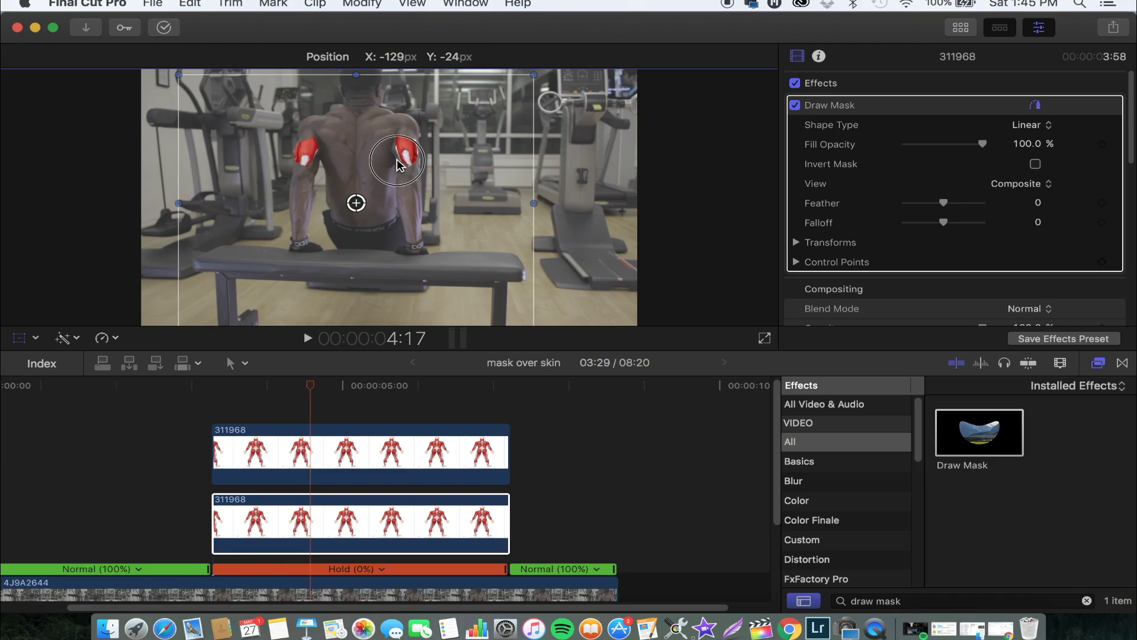
drag(397, 164, 397, 165)
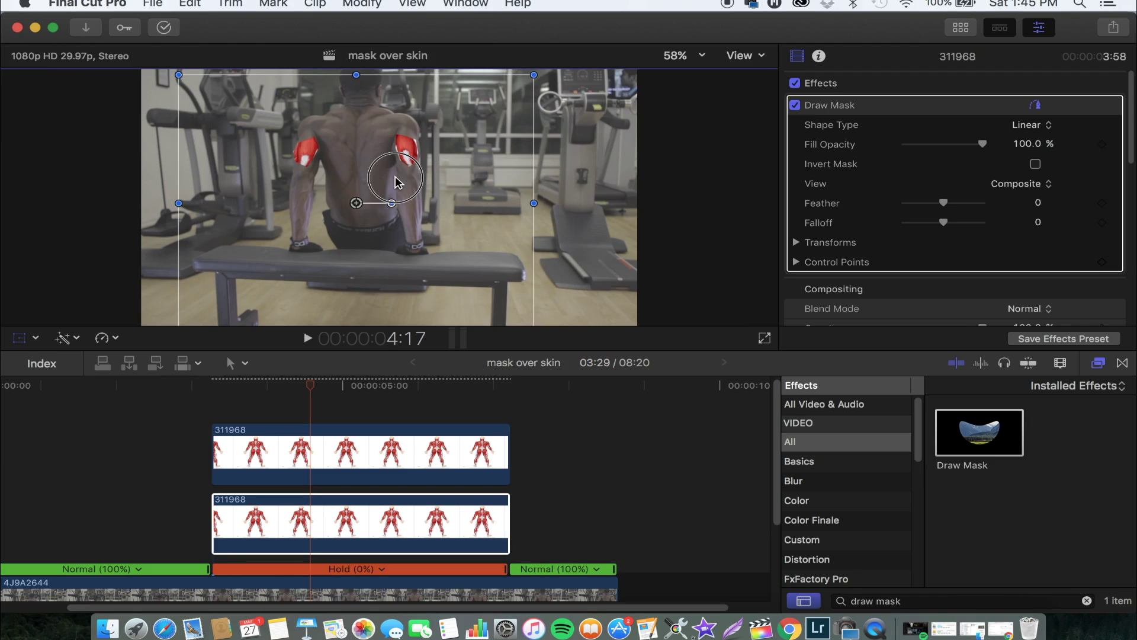
drag(396, 181, 396, 180)
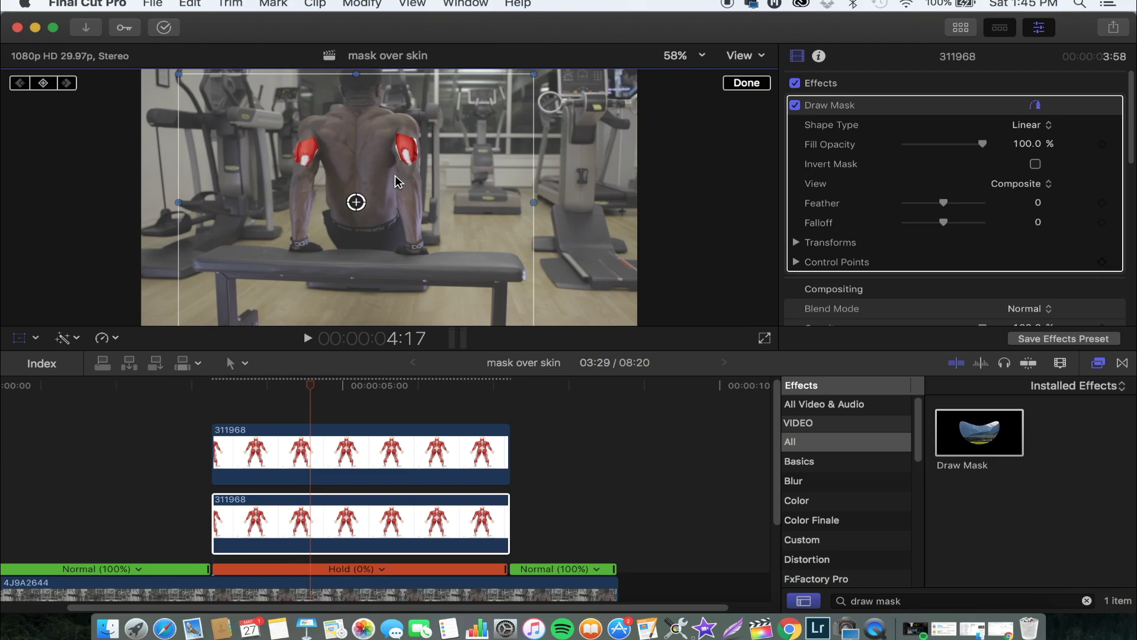
click(745, 83)
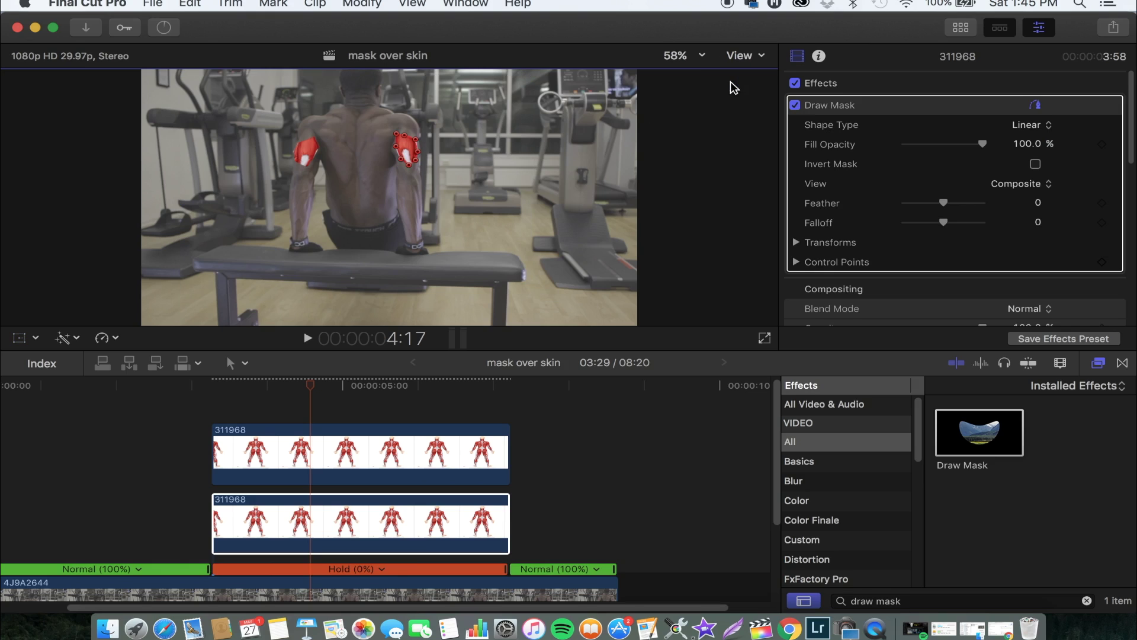
Hide the lower clip's mask outline and play from just before the frozen frame to review both triceps graphics
click(1035, 105)
key(space)
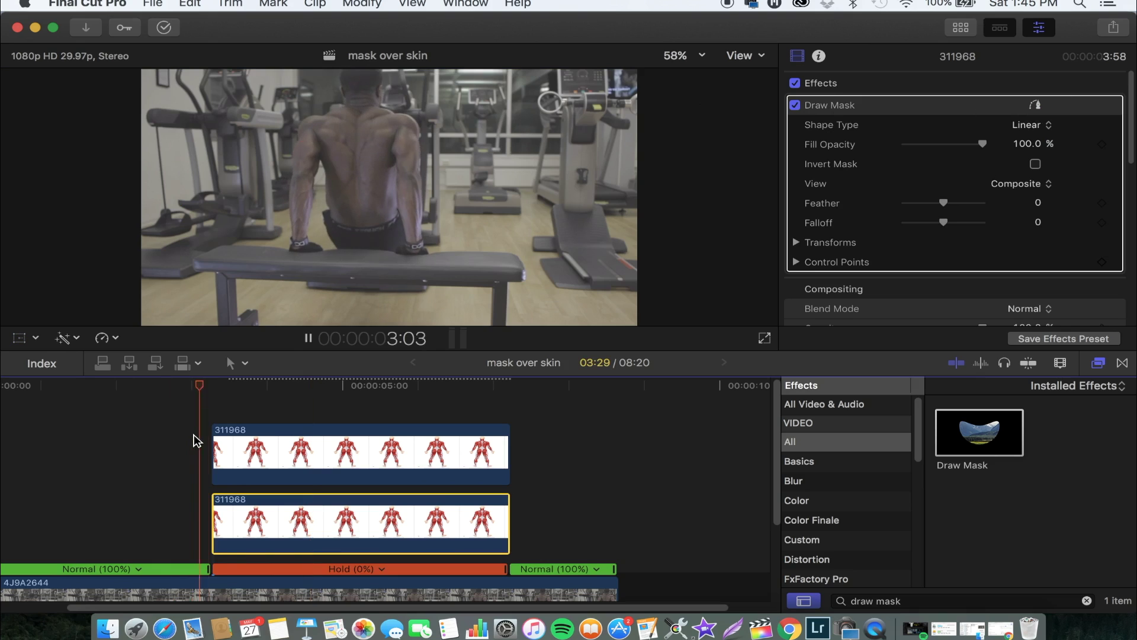
click(195, 439)
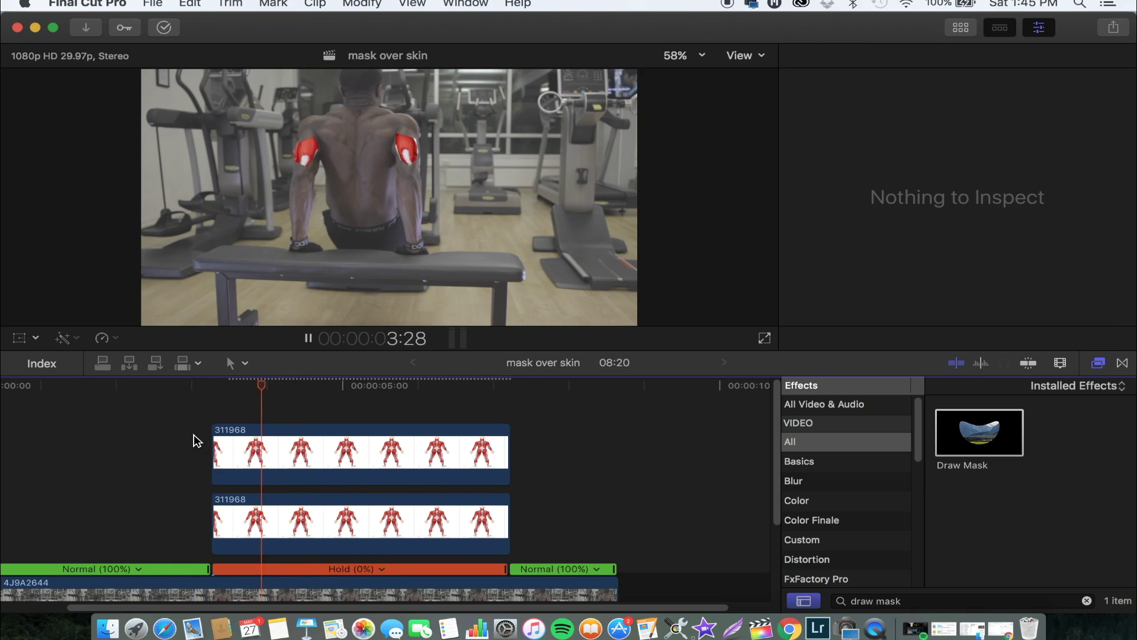
click(389, 454)
key(space)
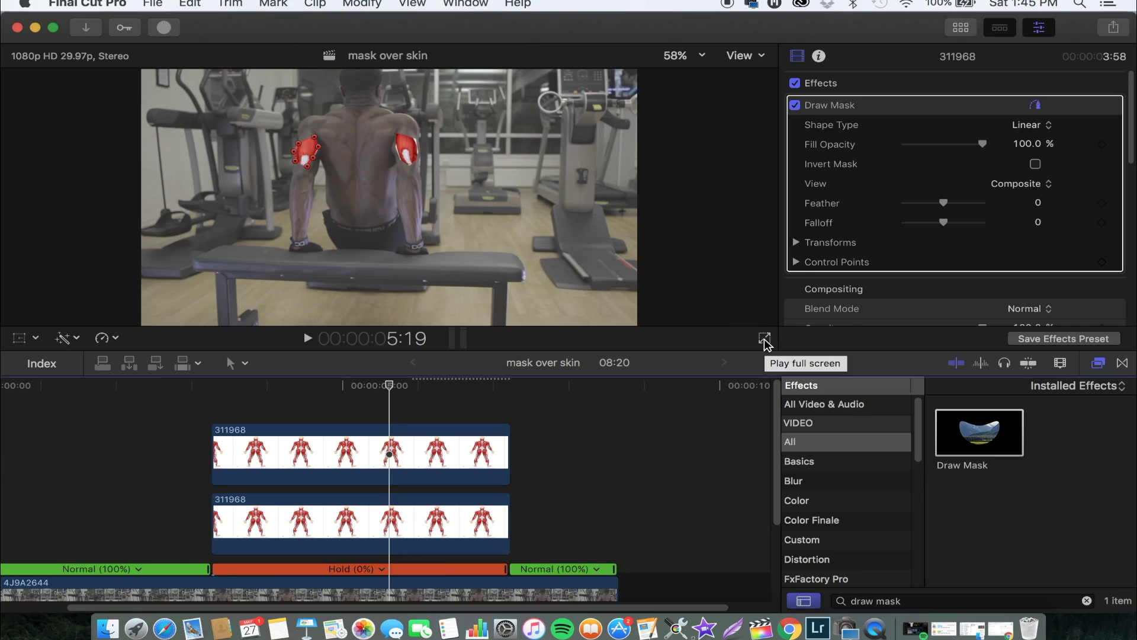
View the frame full screen and adjust the upper clip's mask control points to fit the left triceps
click(765, 339)
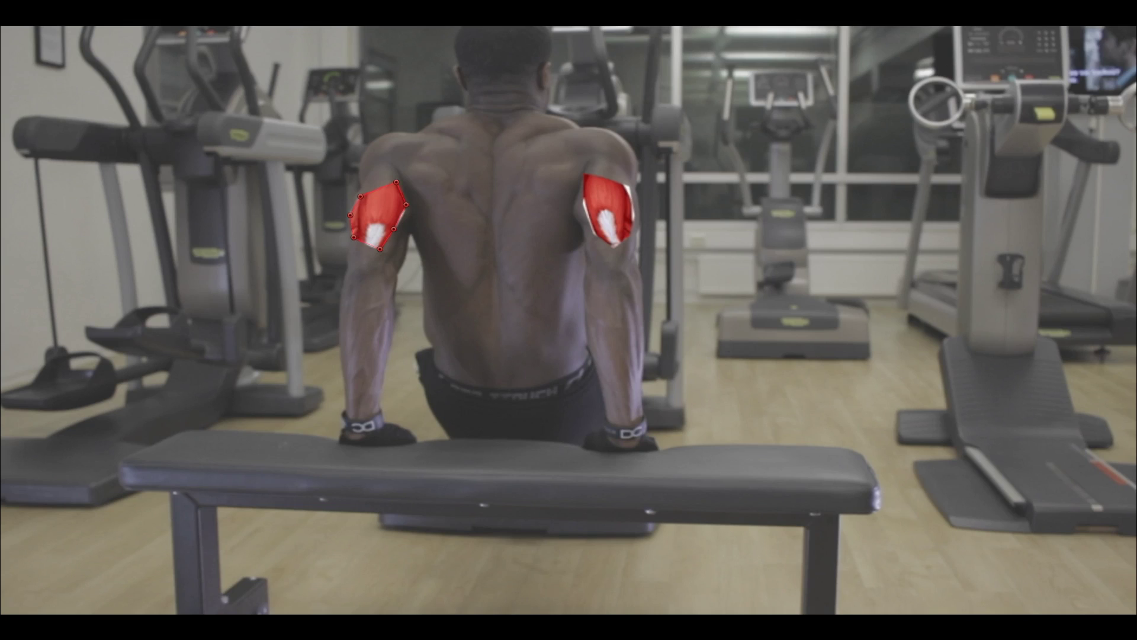
click(361, 199)
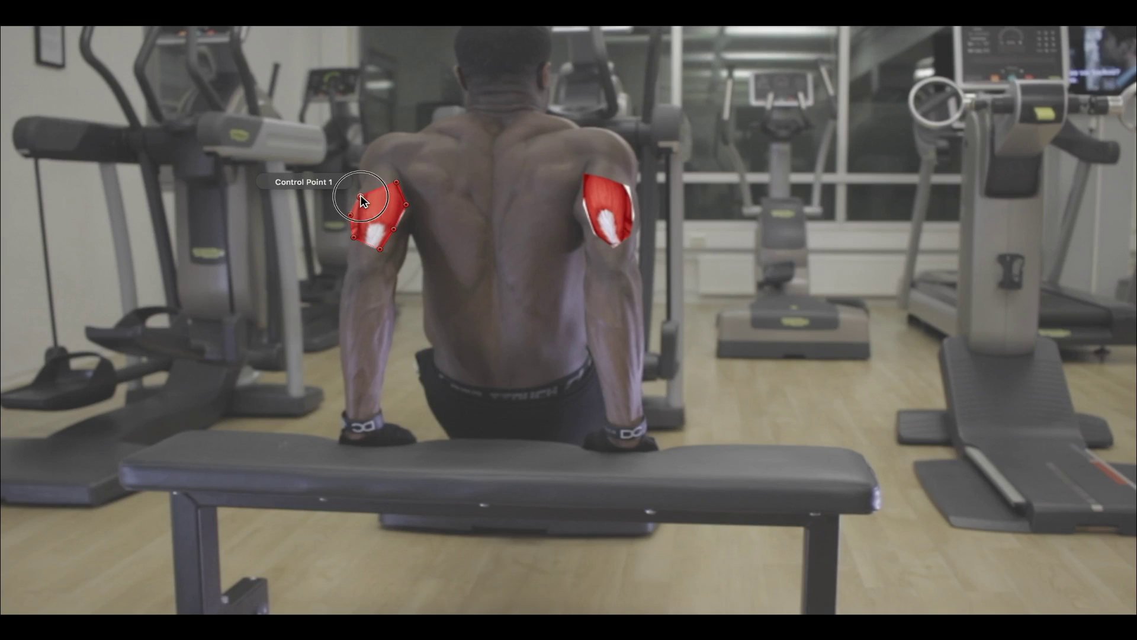
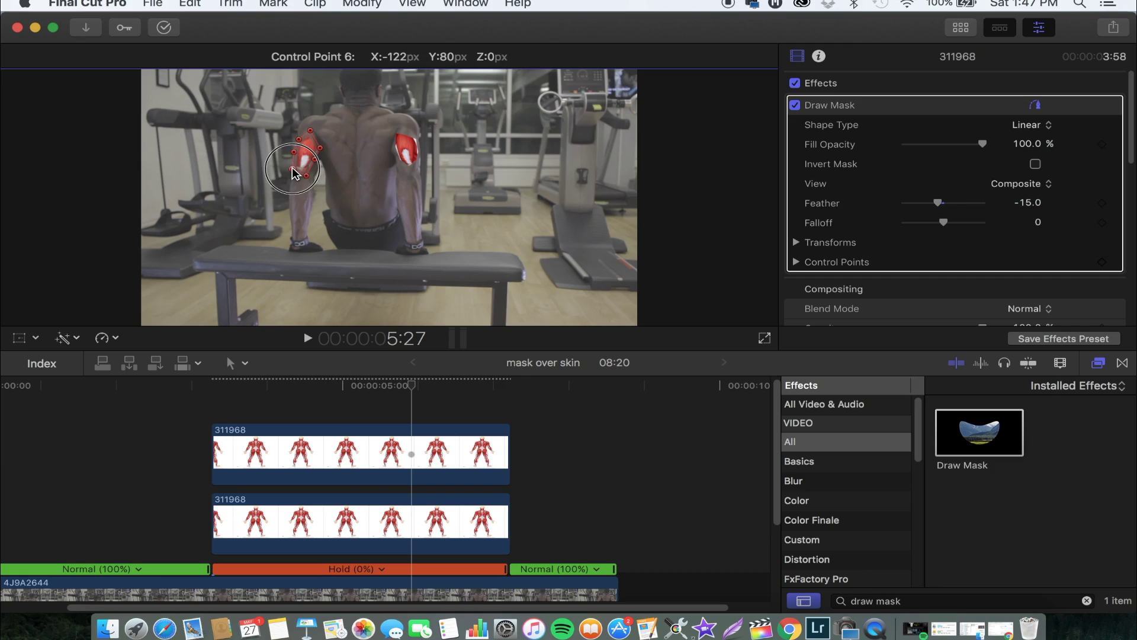
click(323, 152)
drag(323, 153, 322, 148)
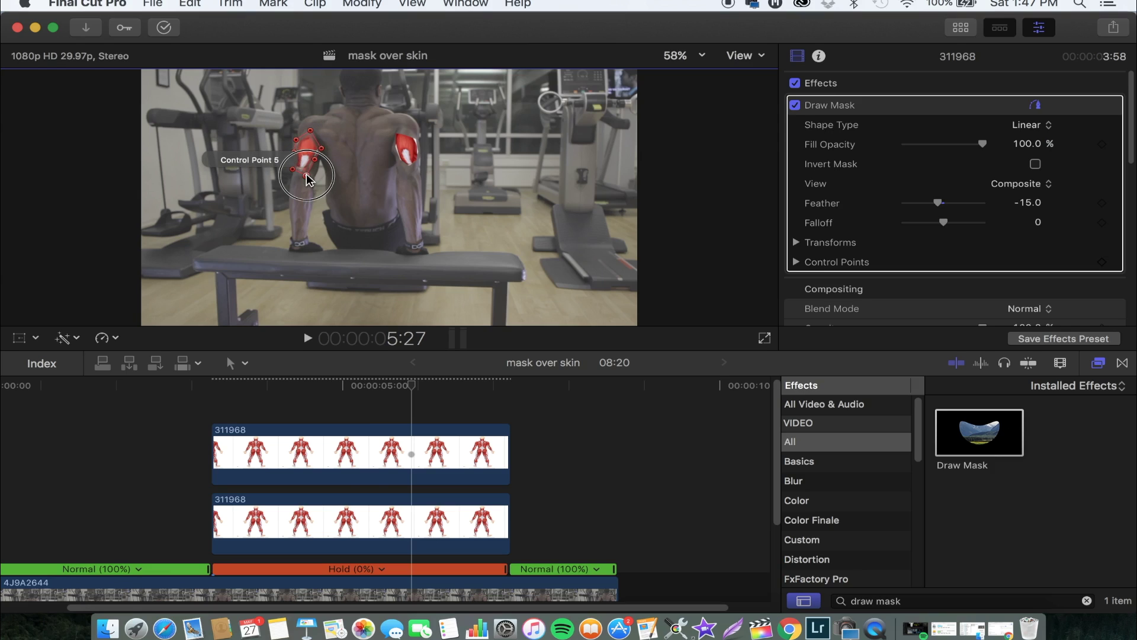
key(Delete)
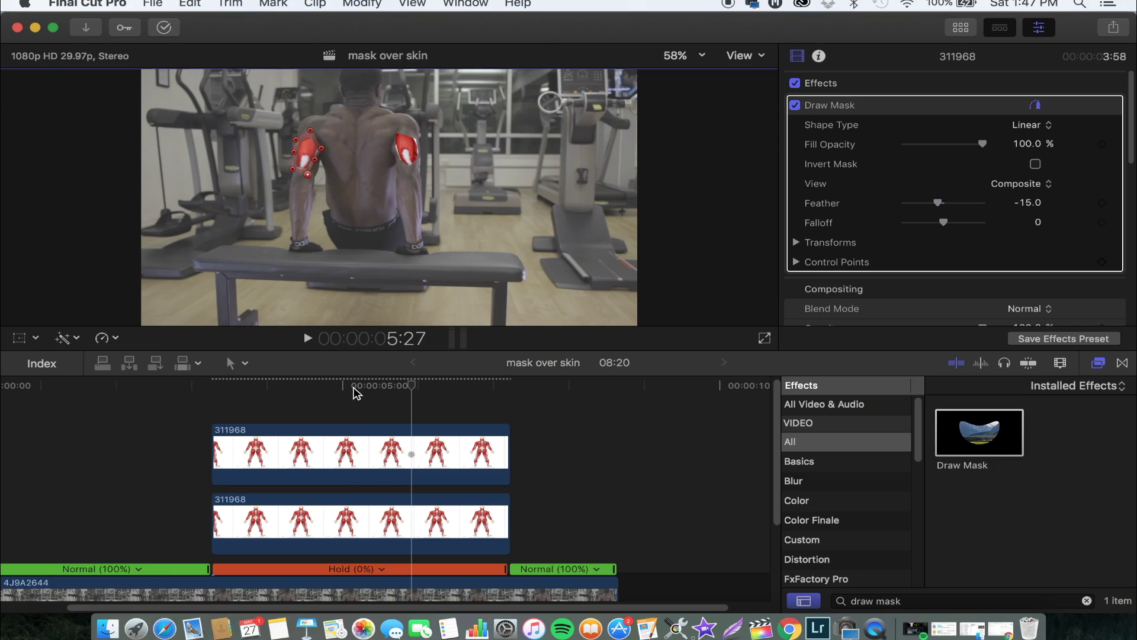
Reshape the lower muscle clip's mask around the right triceps and set its Feather to -15
click(358, 534)
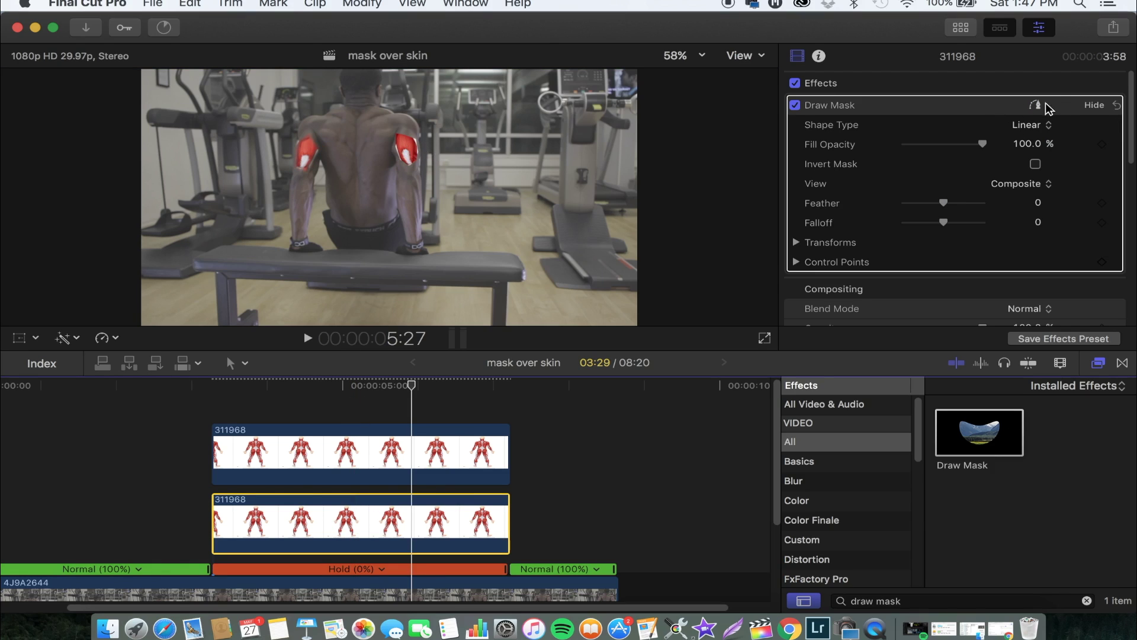
drag(422, 149, 405, 132)
click(1037, 203)
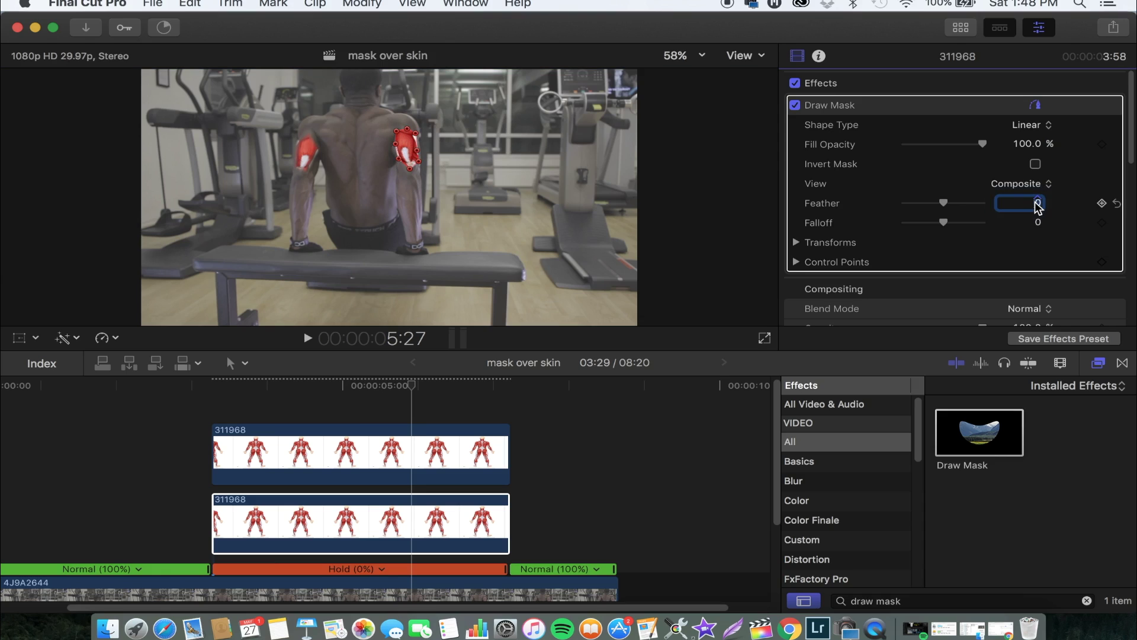
text(1)
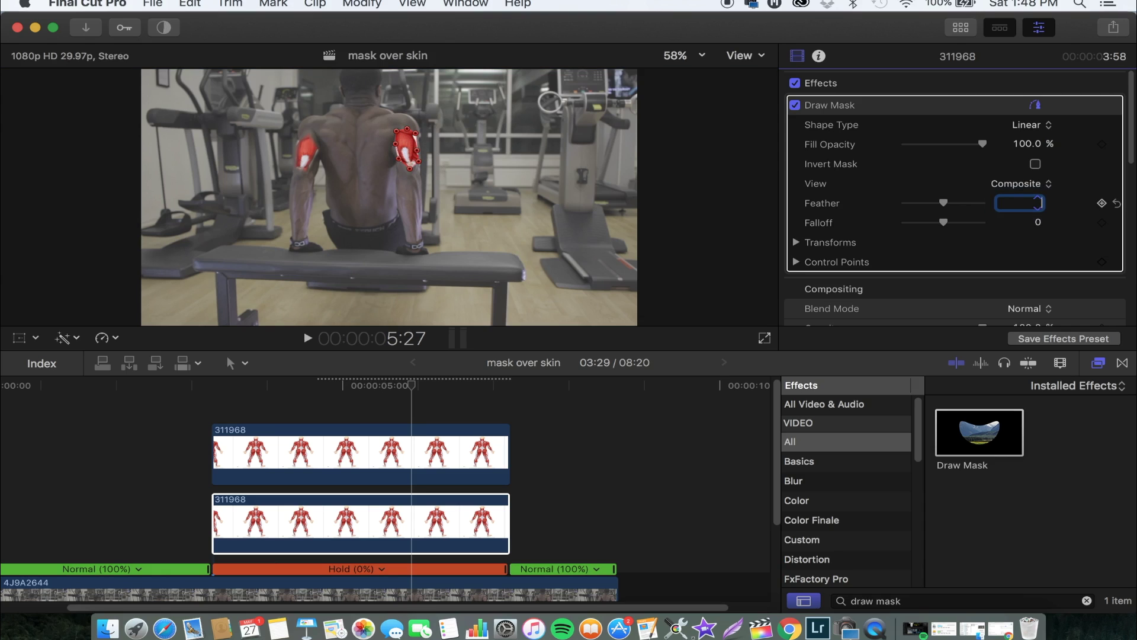
text(5)
key(Return)
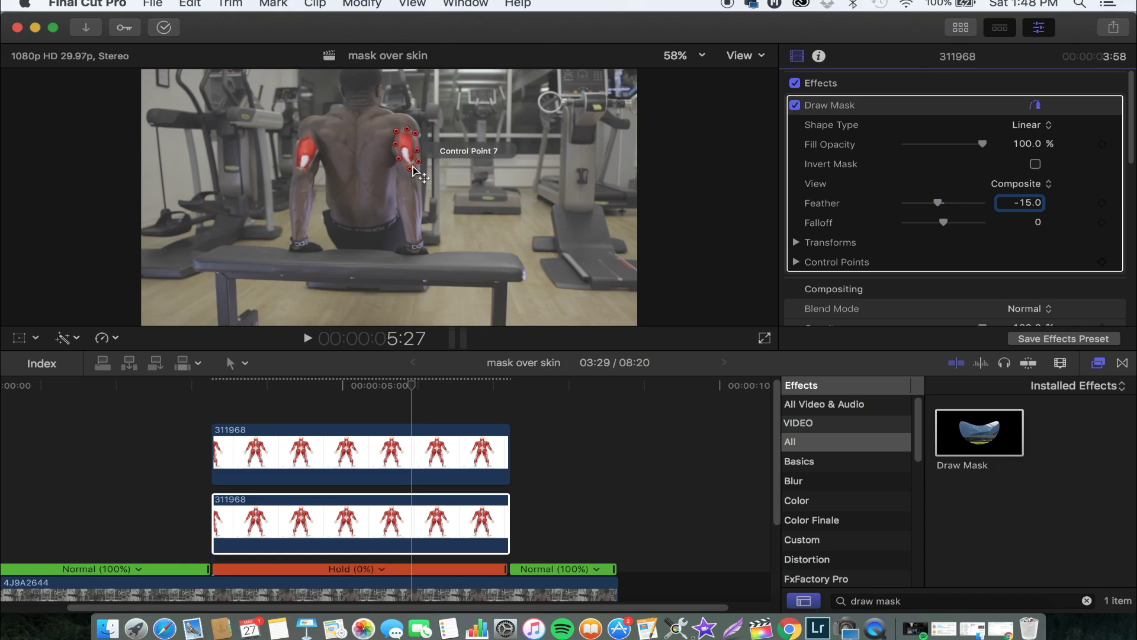
Move the lower clip's mask points outward around the right triceps, scale the clip to 102%, and hide its mask outline
click(413, 178)
drag(413, 178, 393, 153)
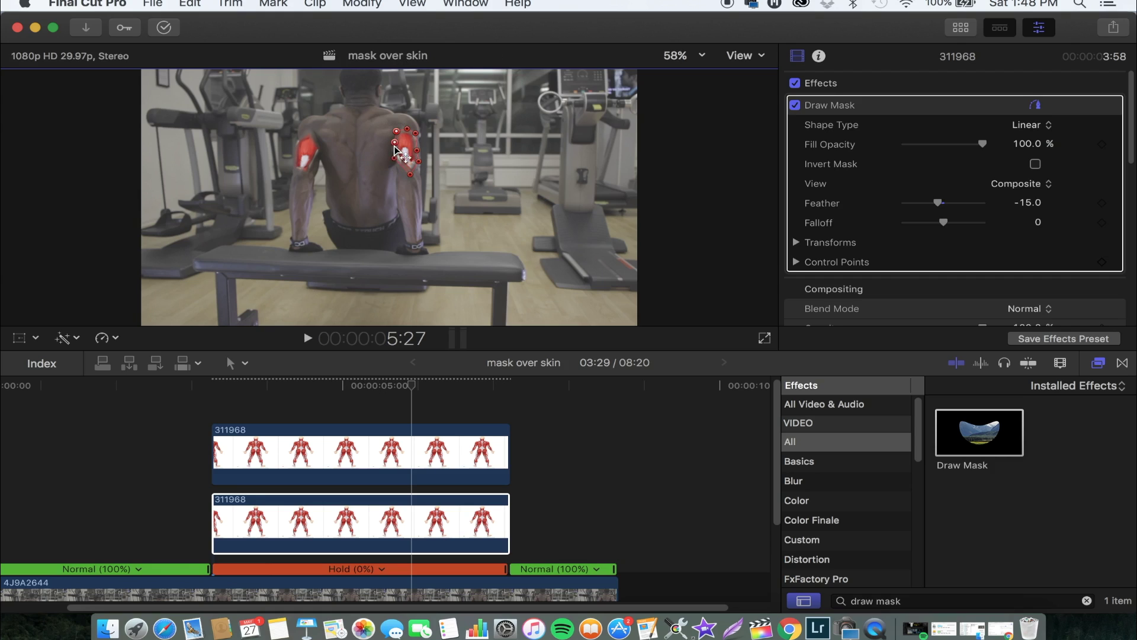
scroll(955, 266, down, 5)
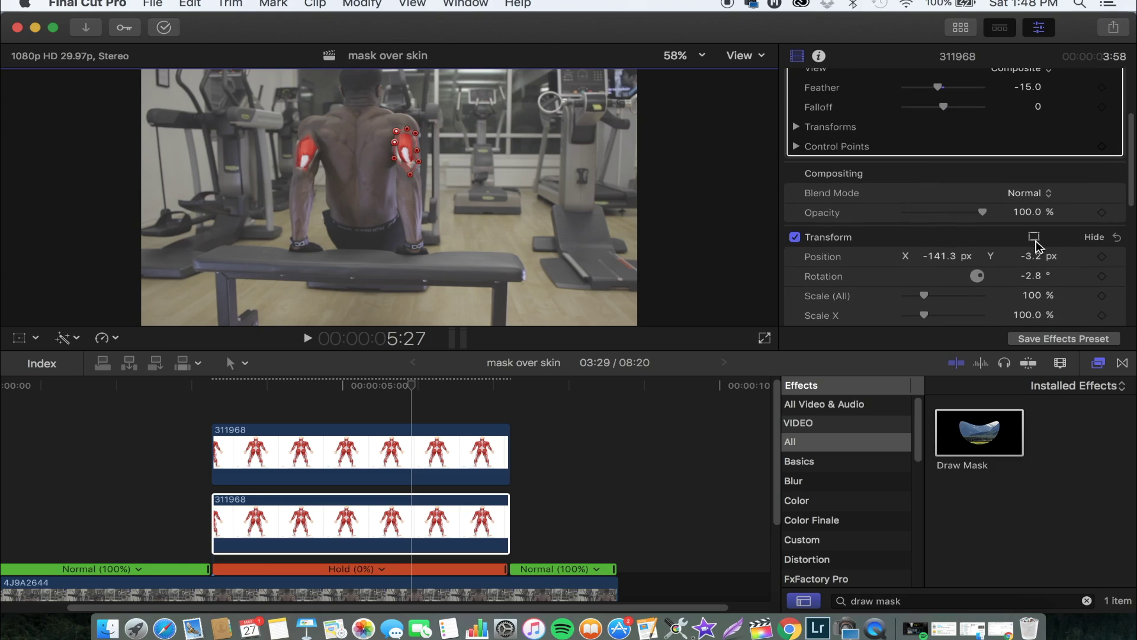
drag(1032, 299, 1033, 294)
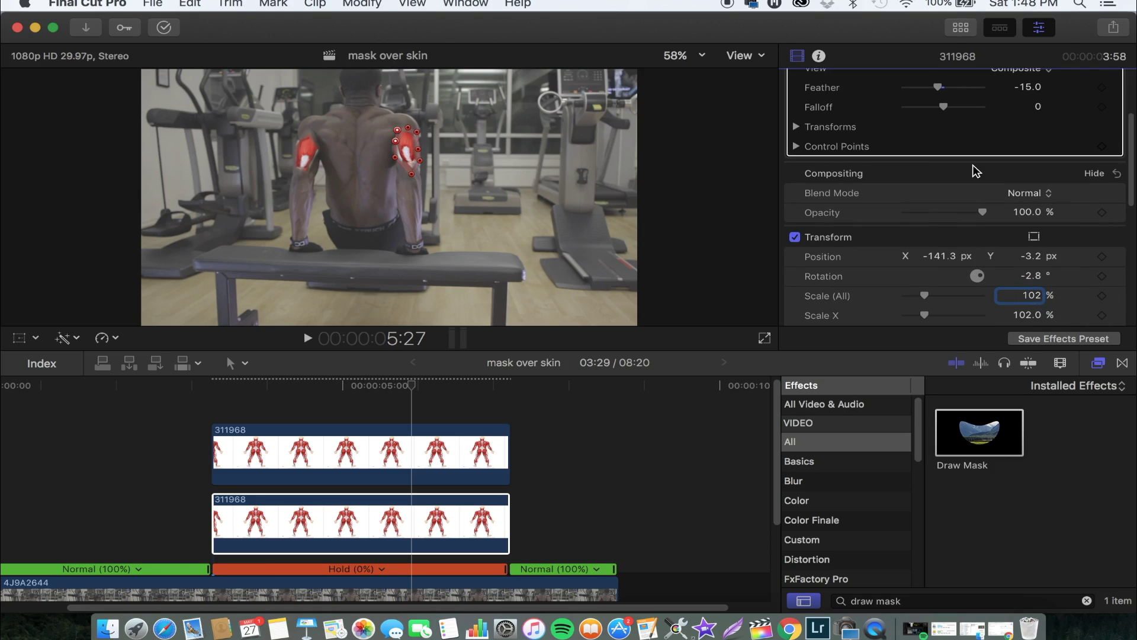
scroll(976, 172, up, 5)
click(1035, 105)
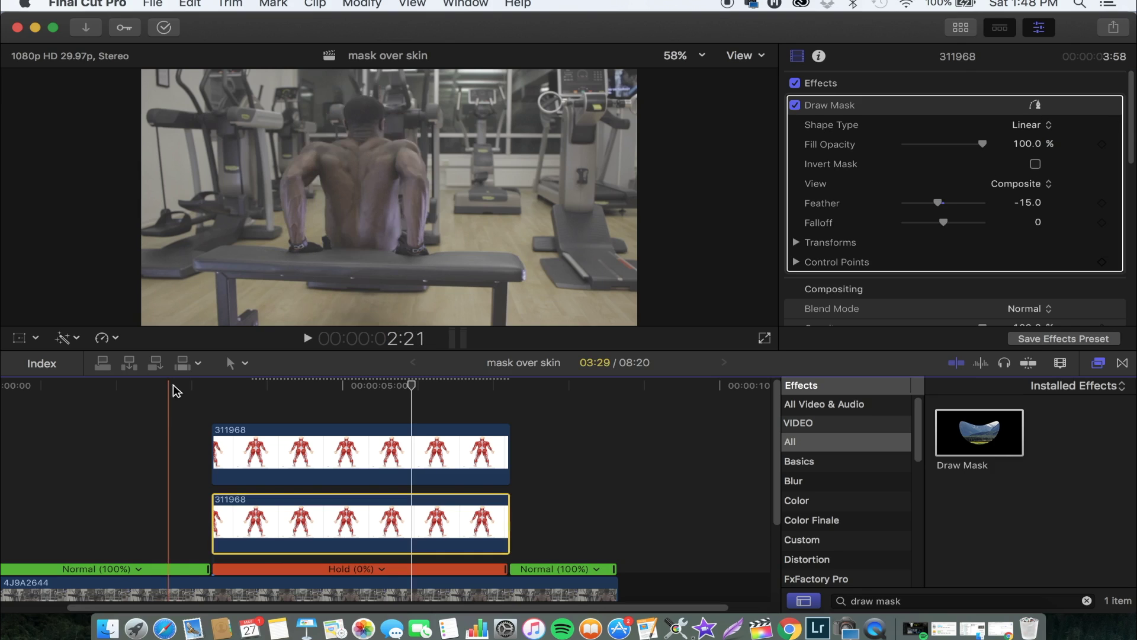
Play the transition from the moving footage into the frozen frame repeatedly to check the feathered muscle overlays
key(space)
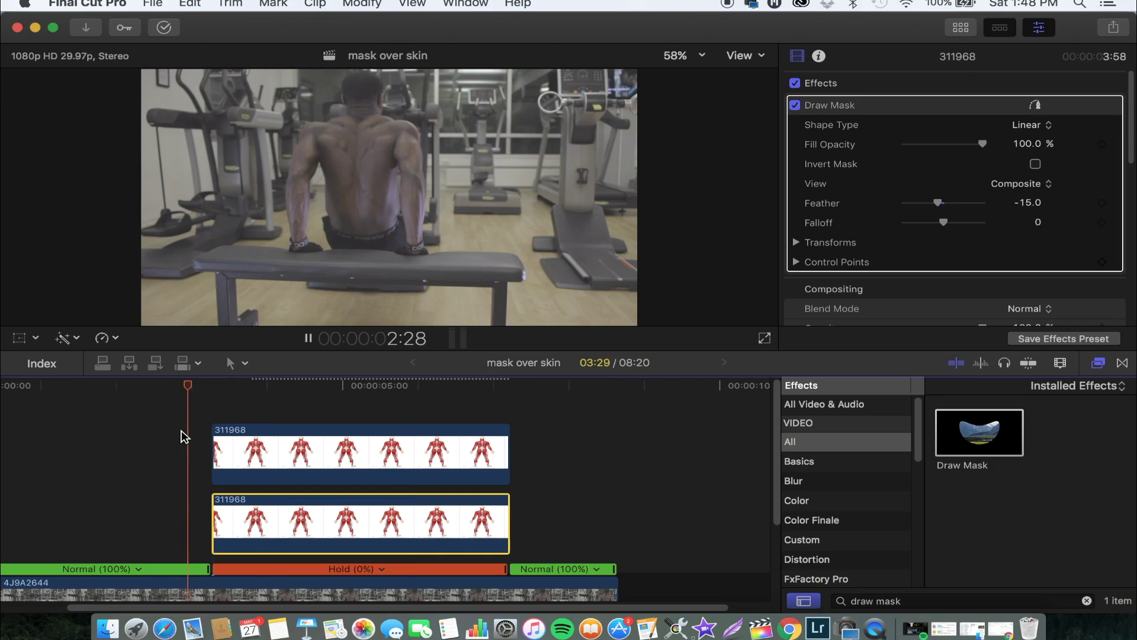
click(185, 437)
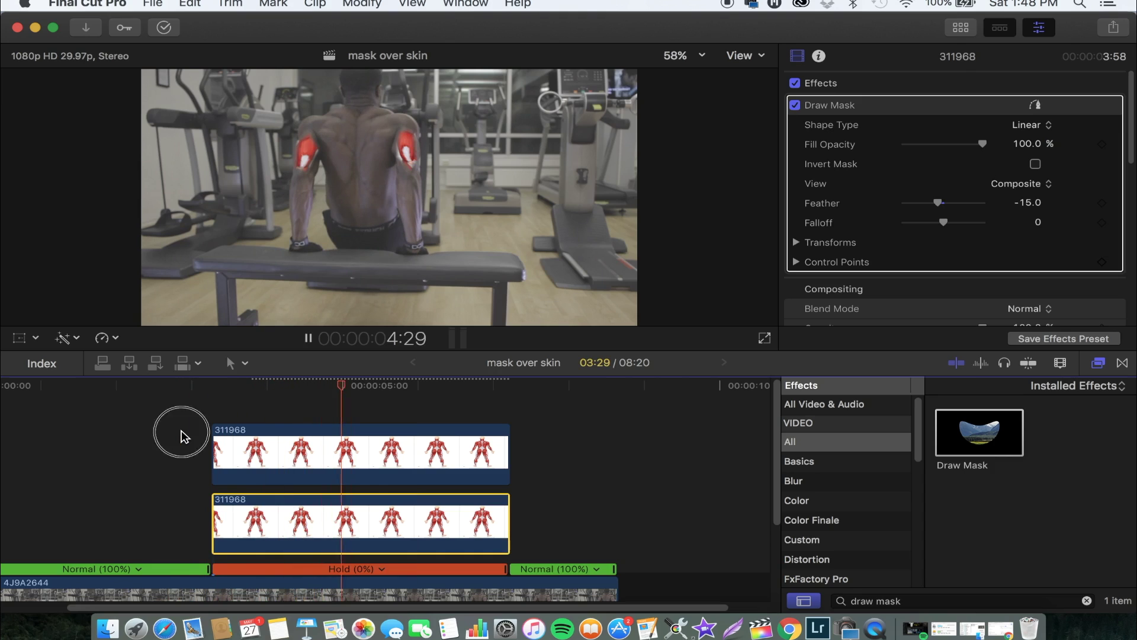
click(185, 437)
click(185, 437)
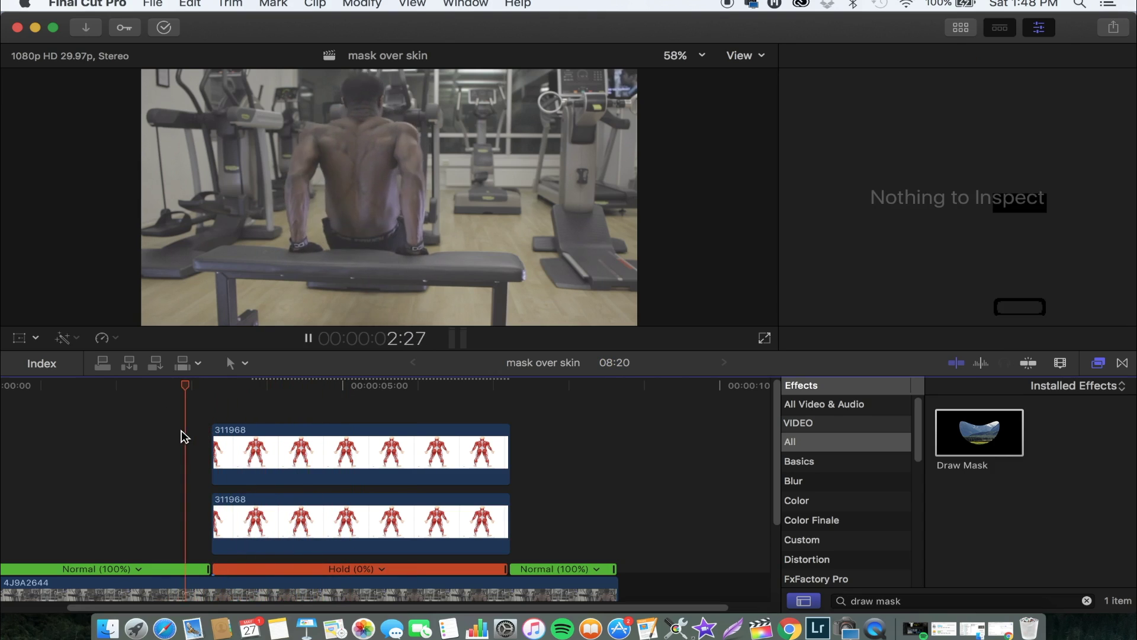
click(185, 437)
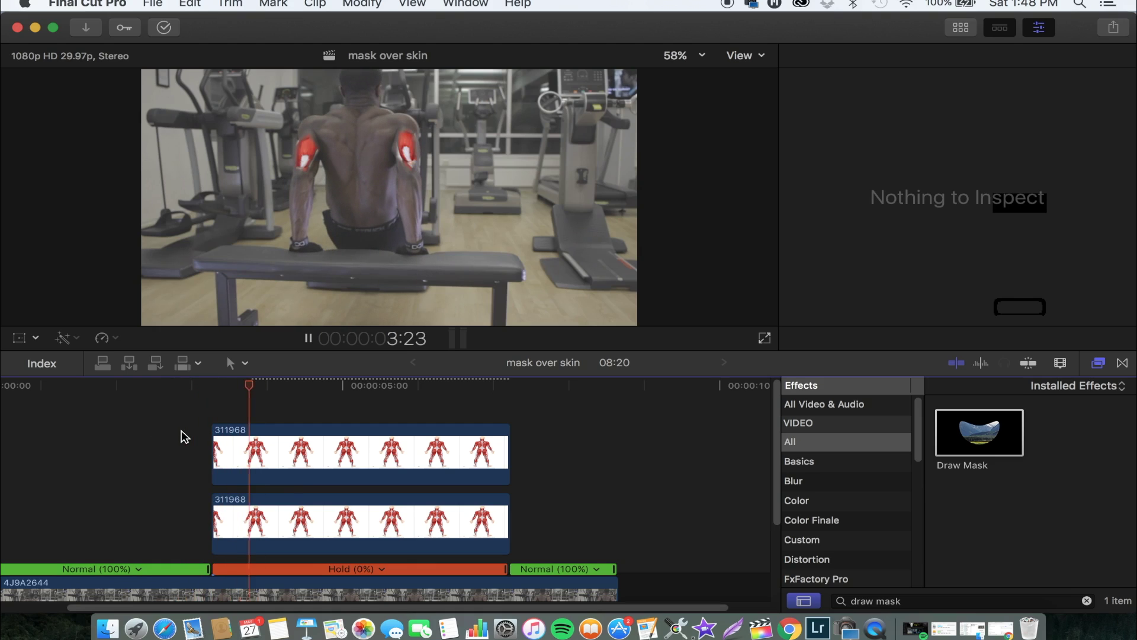
click(190, 437)
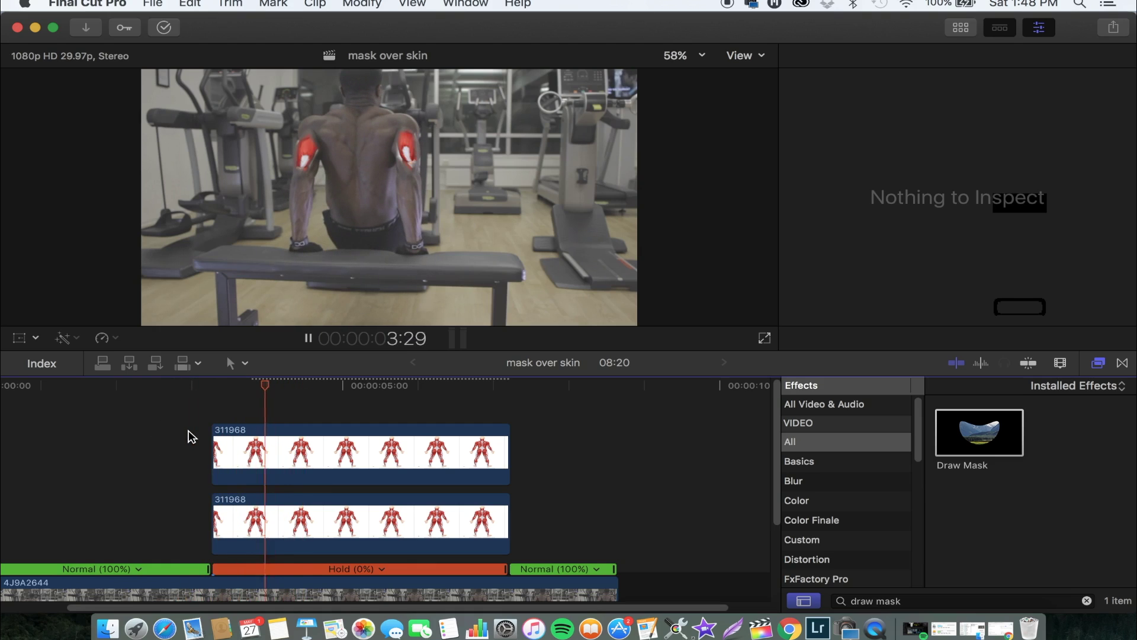
click(190, 437)
click(188, 435)
click(189, 437)
click(190, 437)
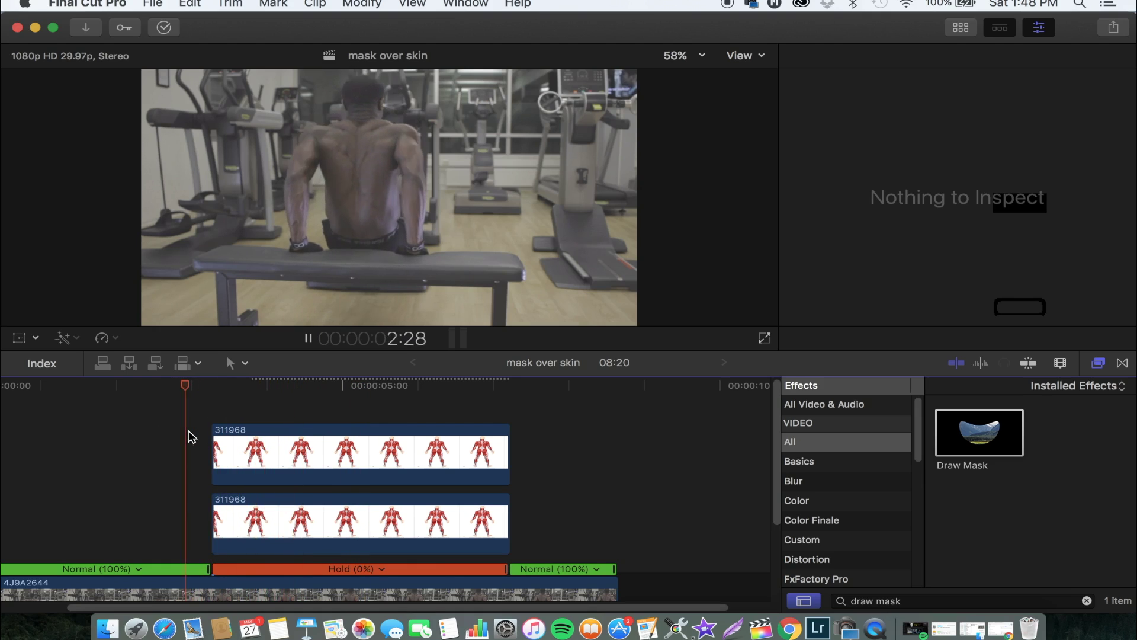
click(190, 437)
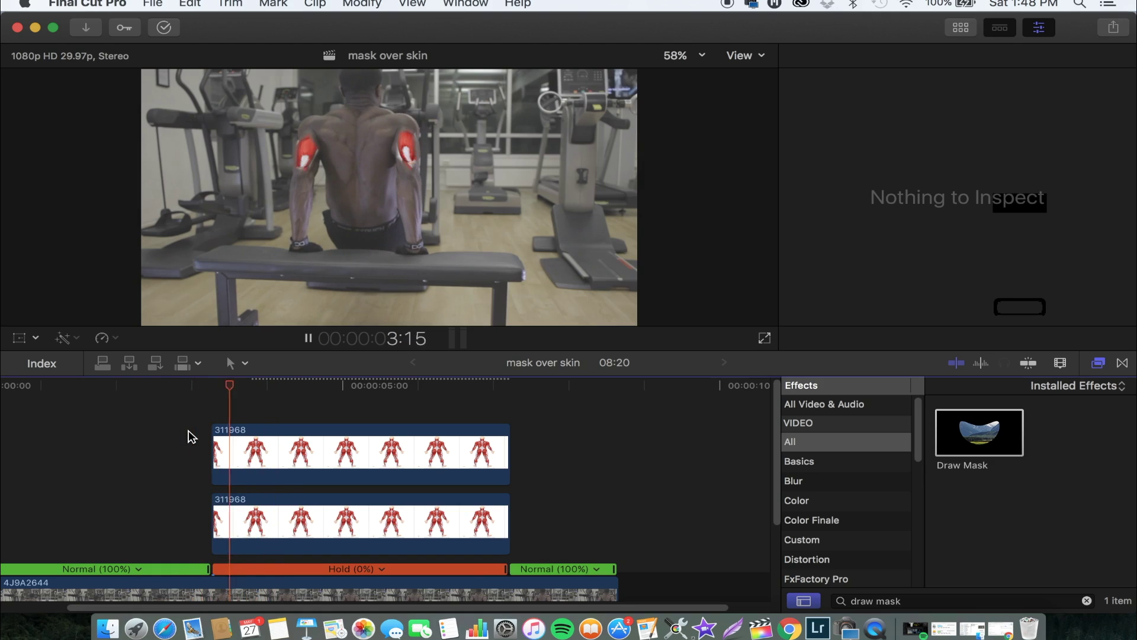
click(191, 437)
key(space)
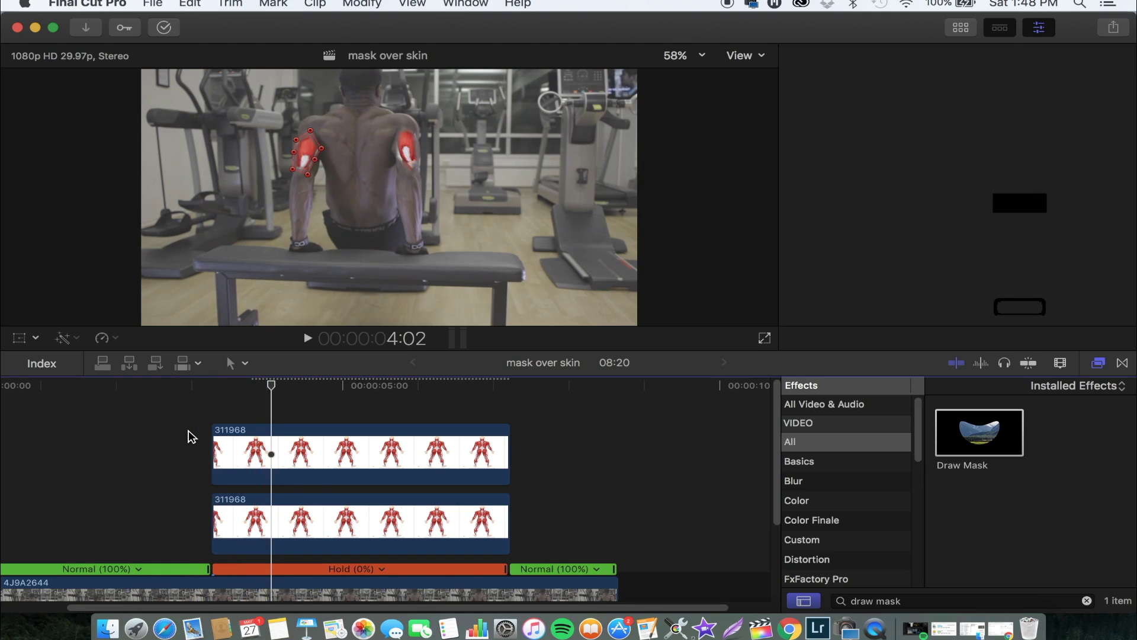
click(222, 437)
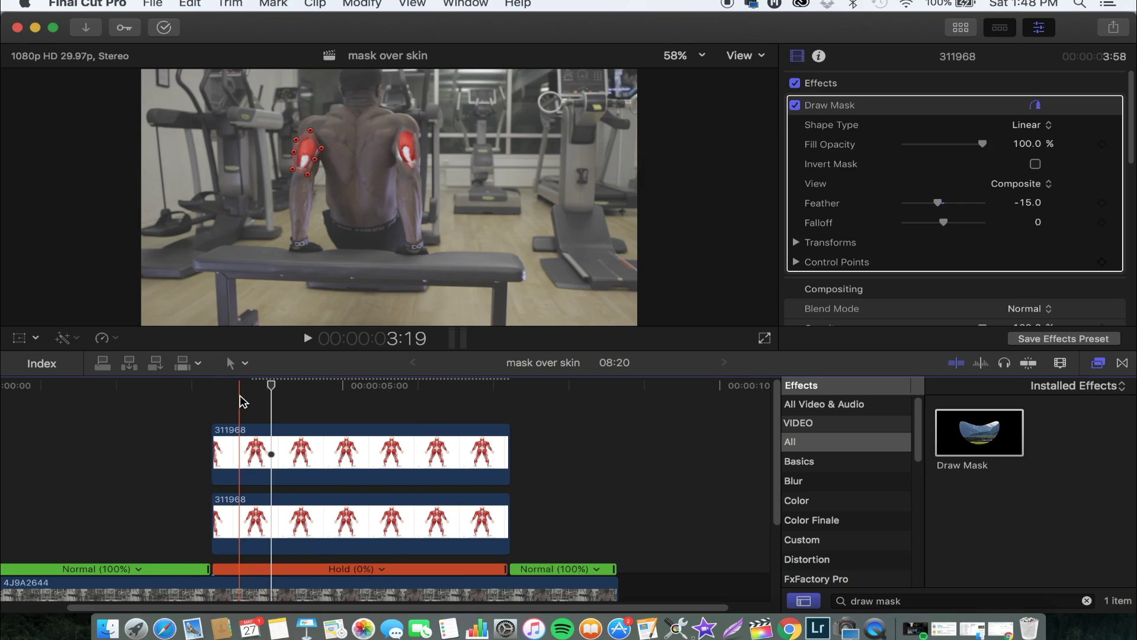
Combine both muscle graphic clips into a compound clip named "mask over"
click(247, 439)
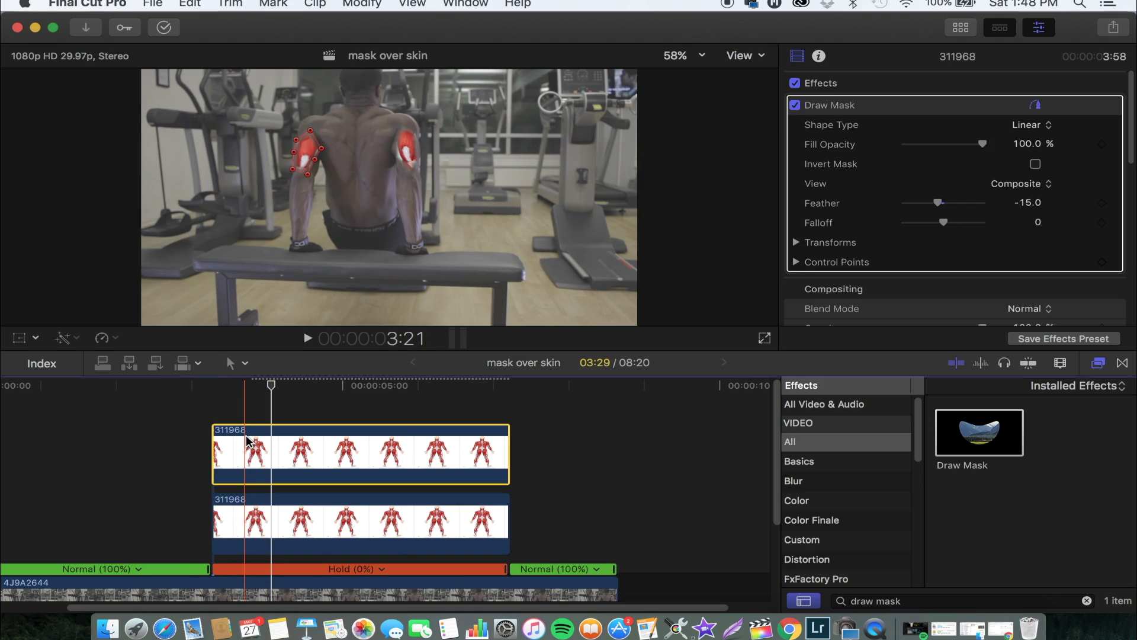
click(269, 525)
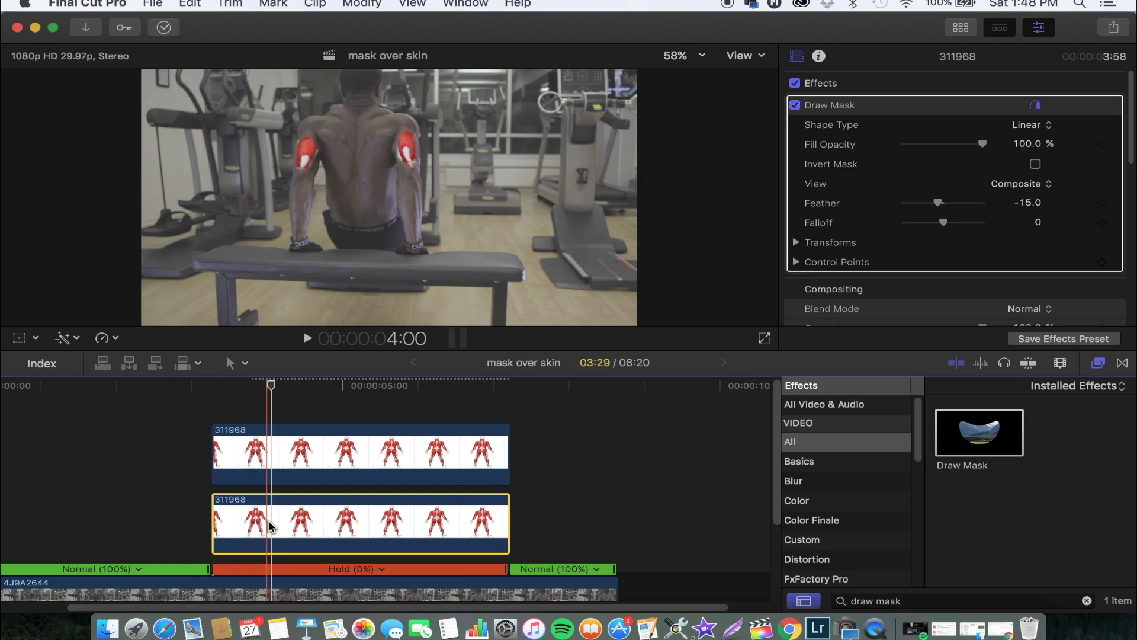
click(269, 452)
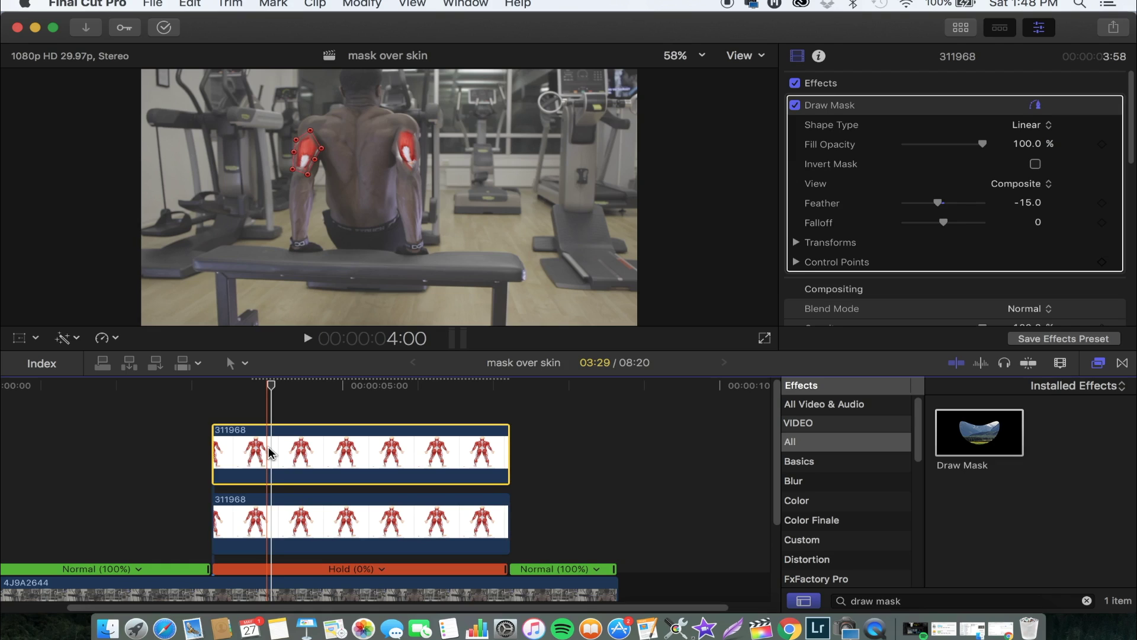
super+click(280, 503)
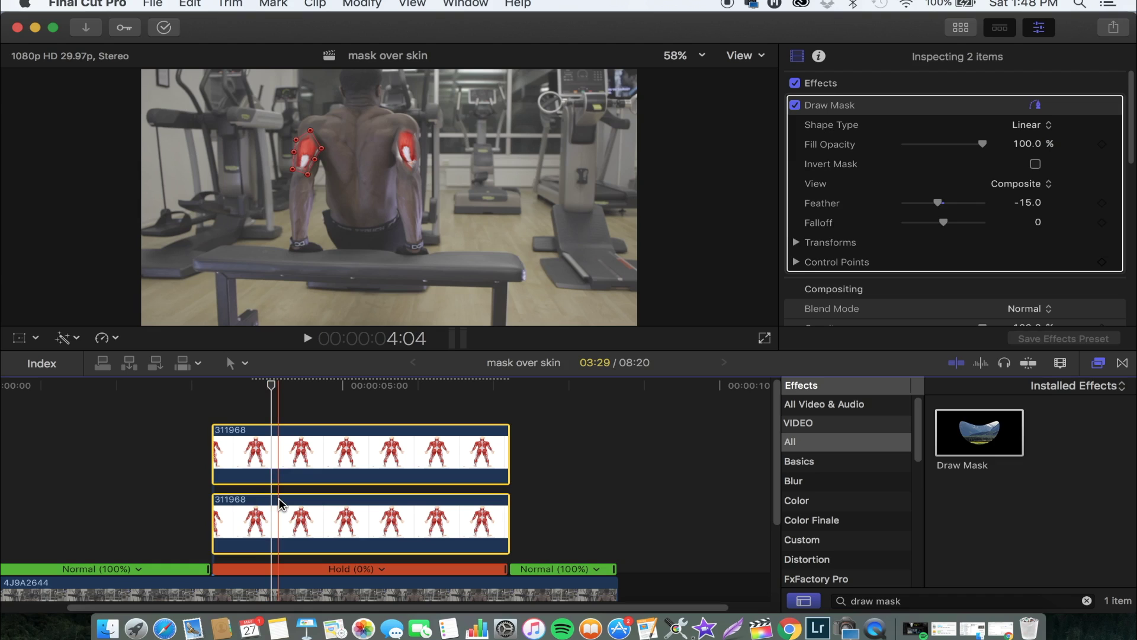
right_click(280, 504)
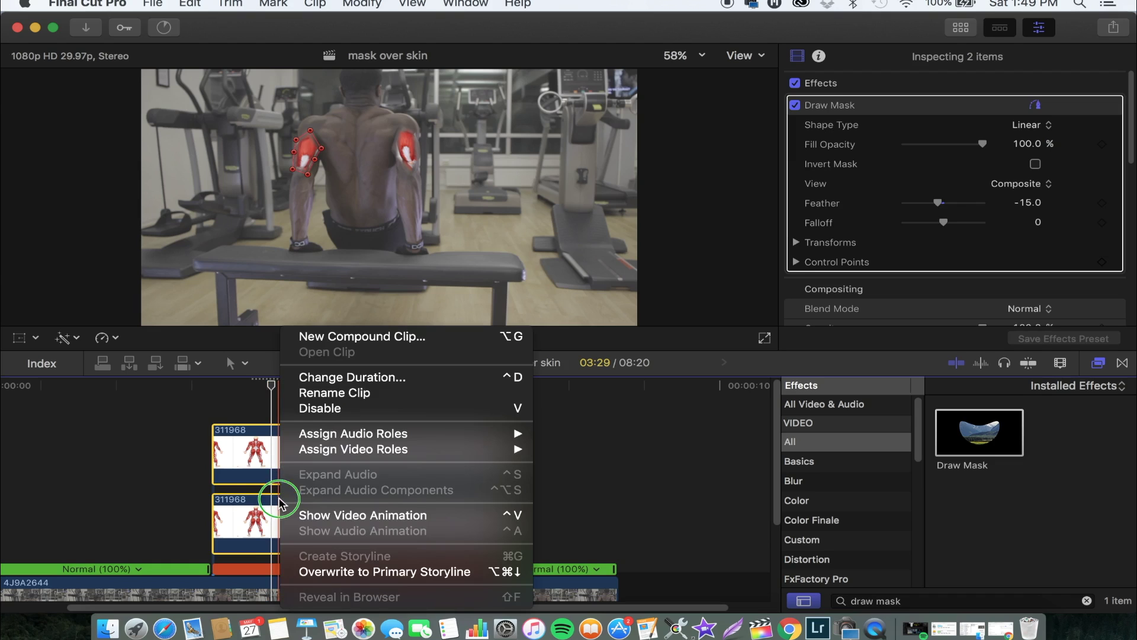
click(331, 342)
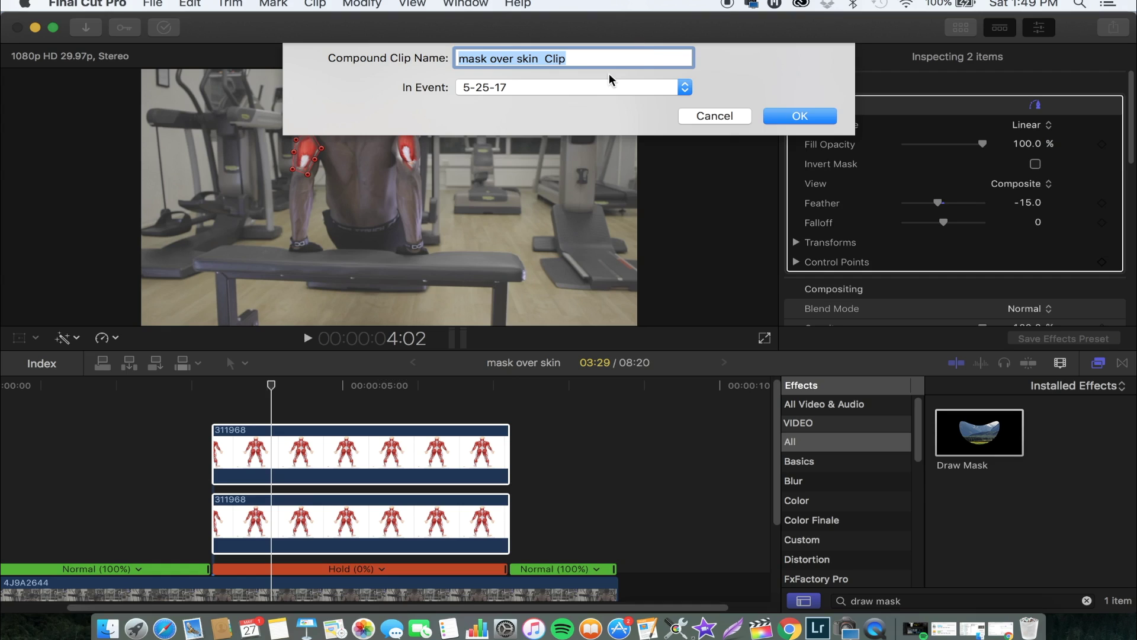
text(mask )
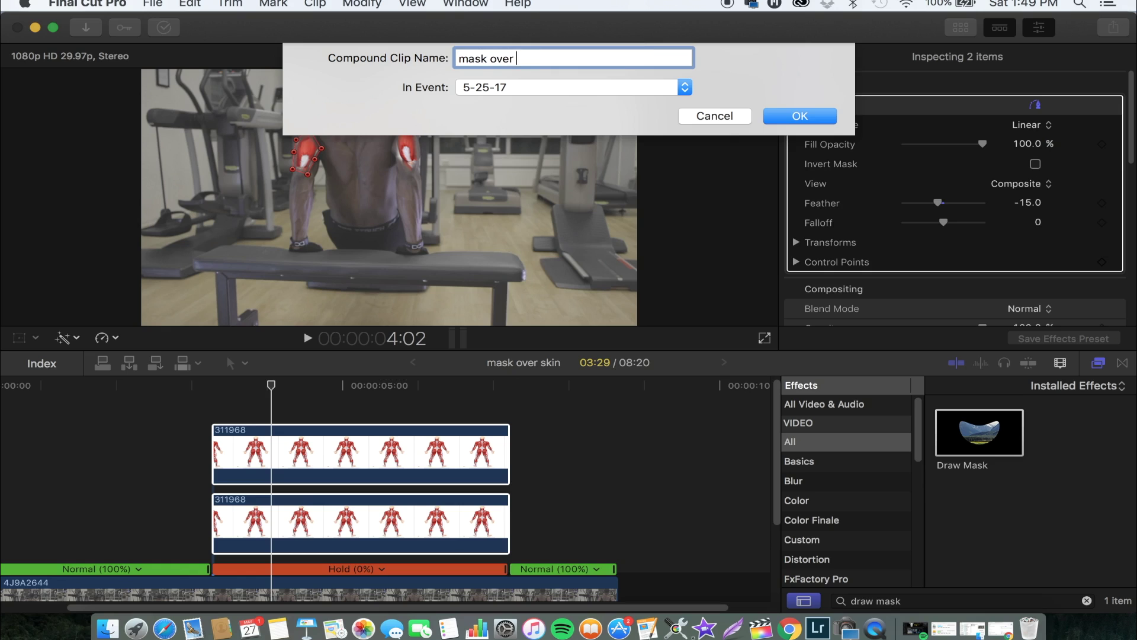
text(over)
key(Return)
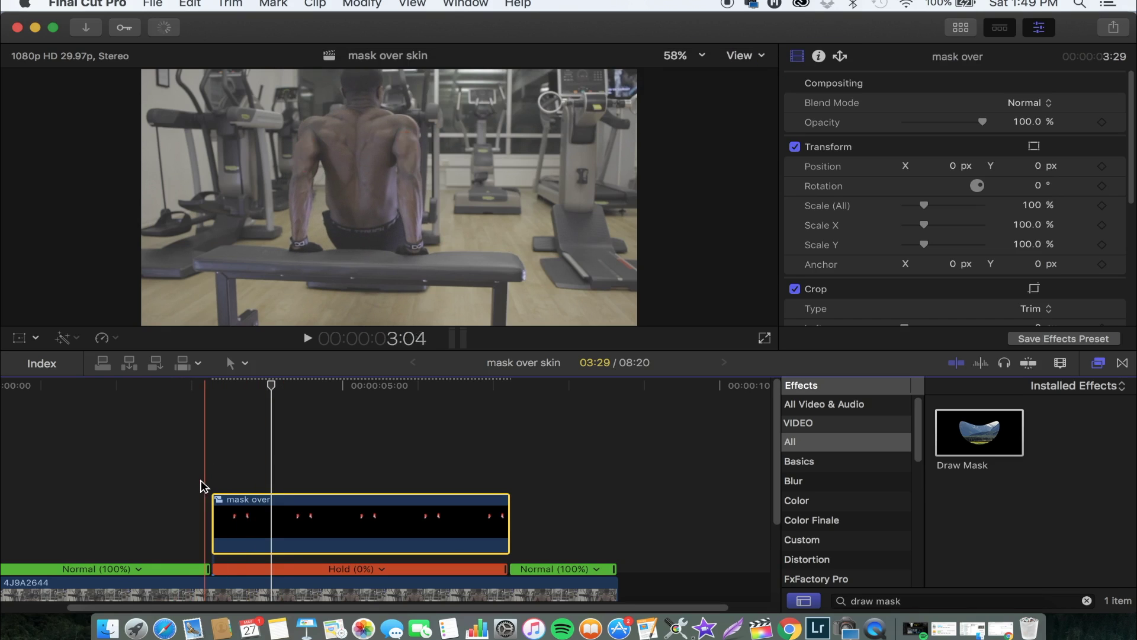
Play from just before the frozen frame to check the mask over compound clip on the footage
key(space)
key(space)
key(space)
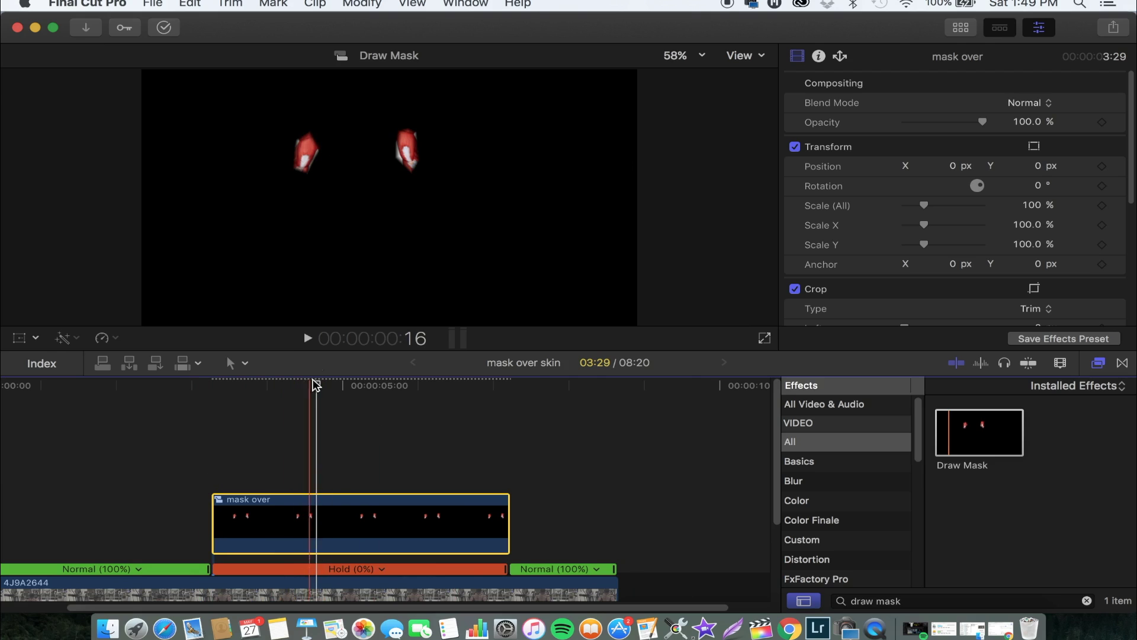
Clear the effects search and apply the Luma Keyer from the Keying effects to the mask over clip
click(320, 418)
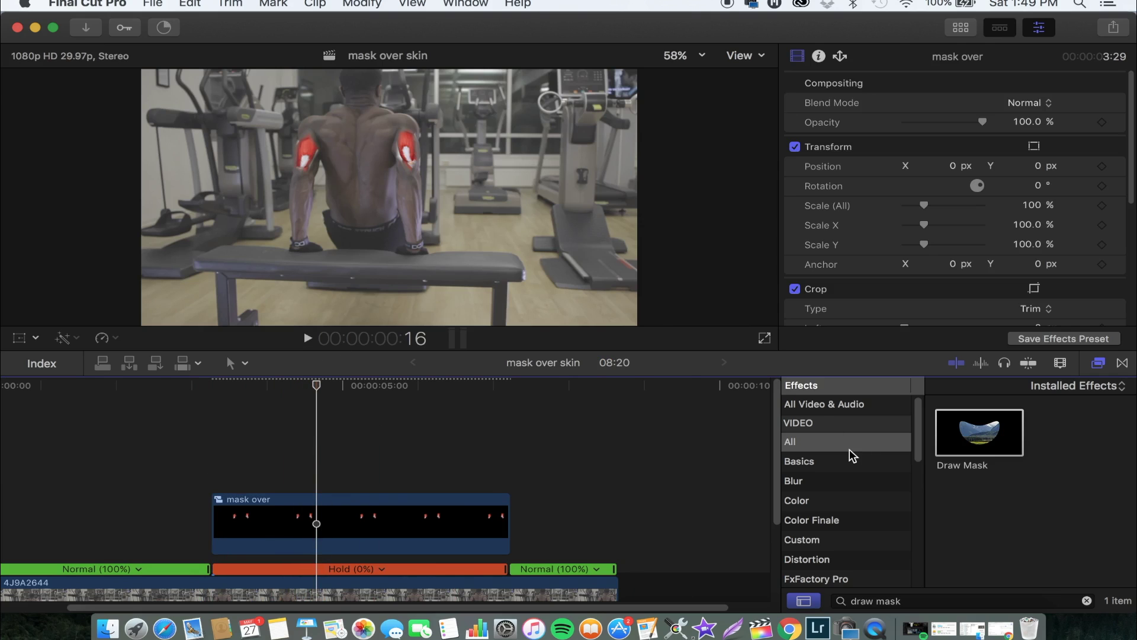
scroll(866, 497, down, 5)
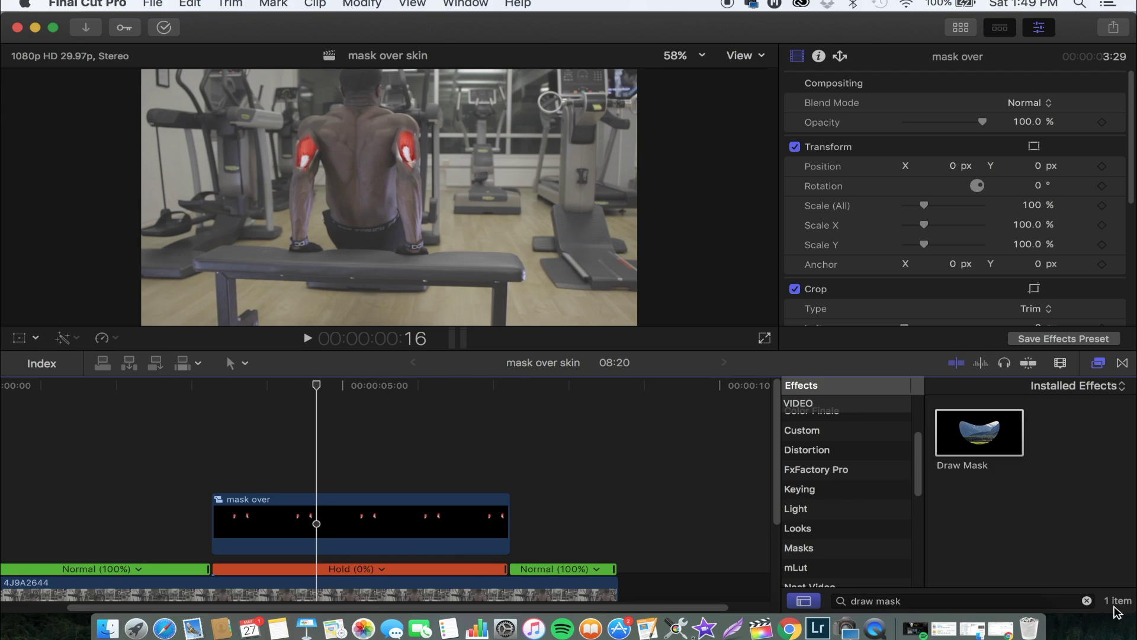
click(1087, 600)
click(839, 494)
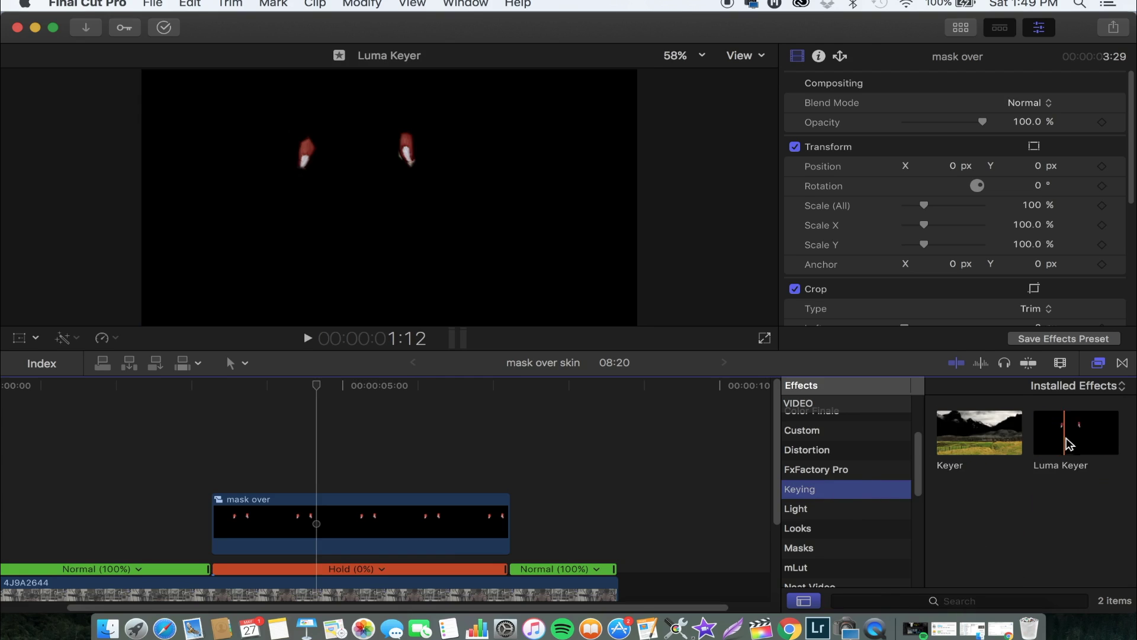
drag(1073, 438, 307, 527)
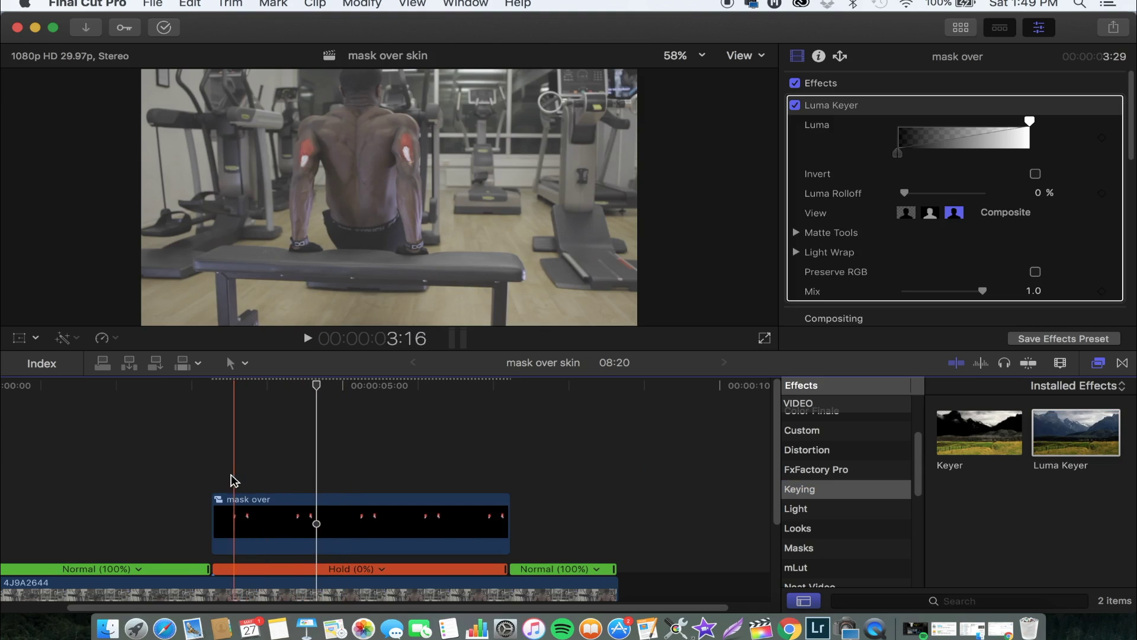
Keyframe the Luma Keyer's Mix and Luma at the start of the mask over clip, with the black Luma handle moved fully to white
click(174, 472)
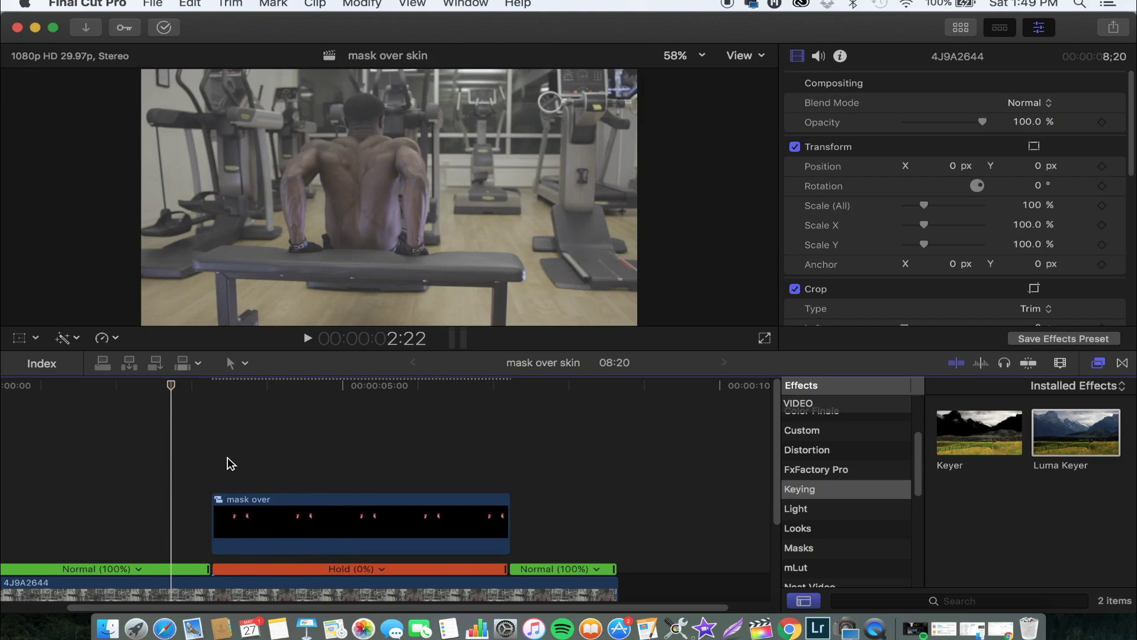
click(229, 462)
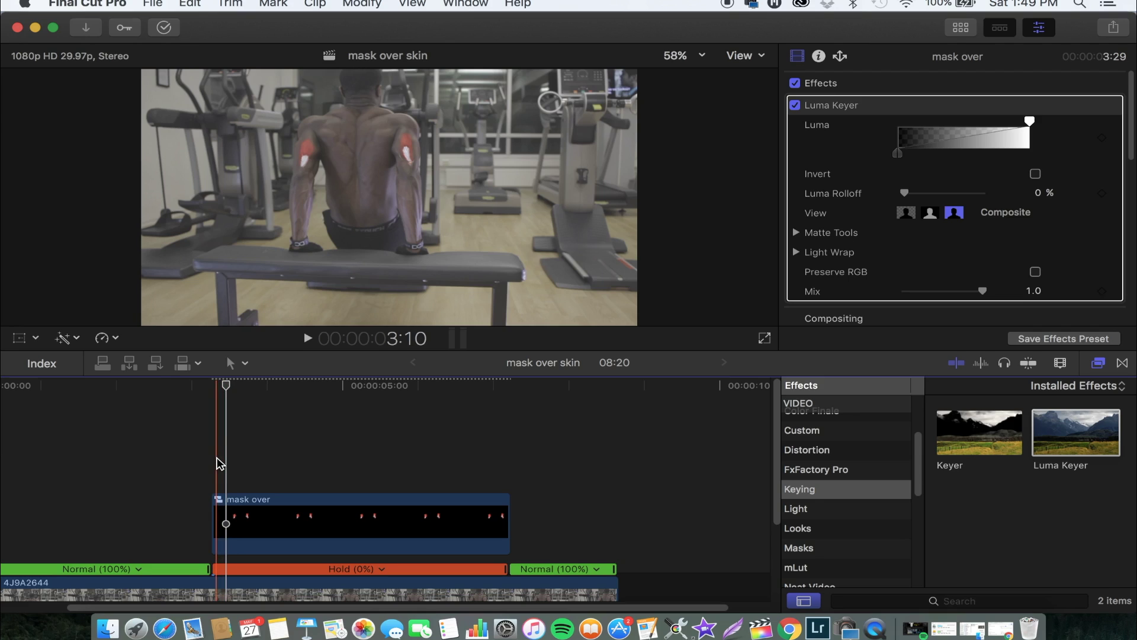
click(218, 461)
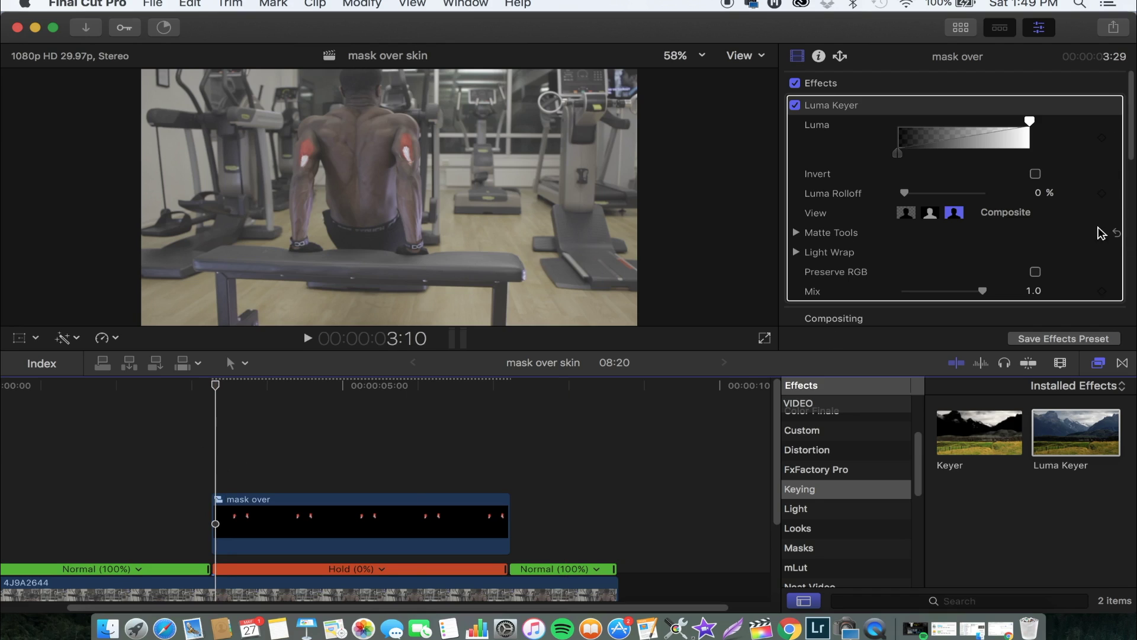
click(1101, 291)
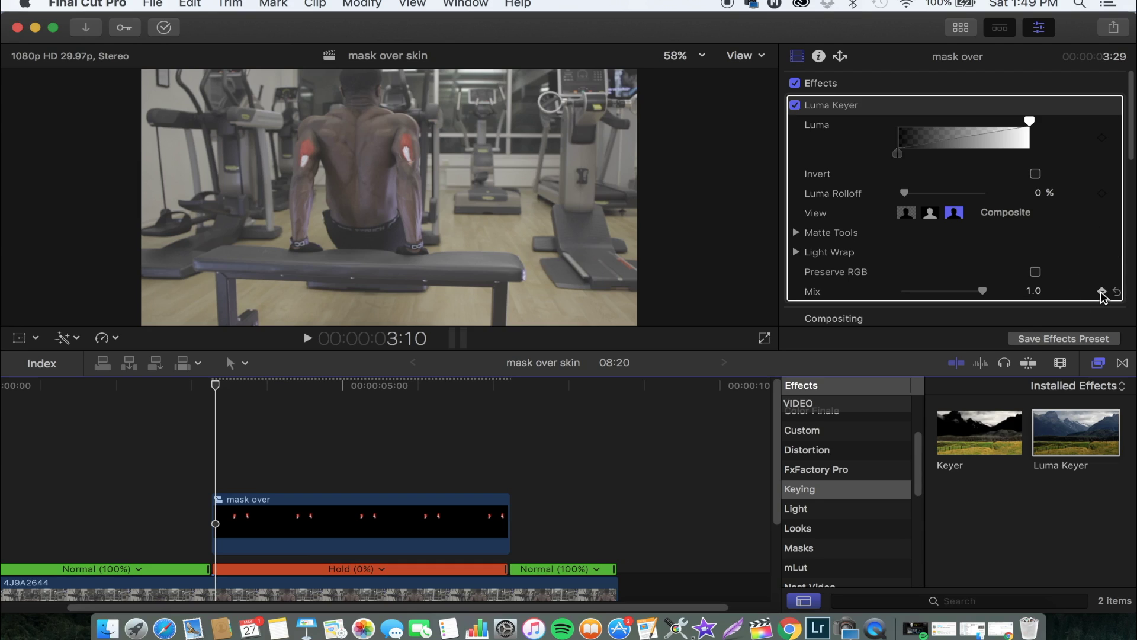
click(1103, 139)
mouse_move(1029, 121)
mouse_down()
mouse_move(917, 125)
mouse_move(1026, 123)
mouse_up()
drag(902, 157, 1037, 155)
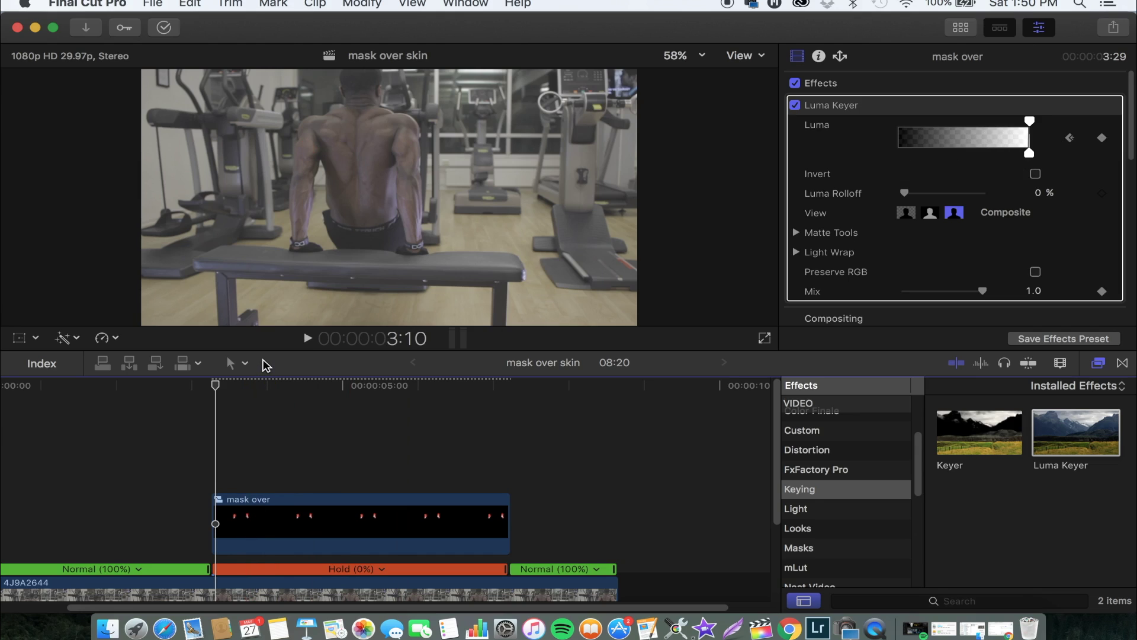
Add Mix and Luma keyframes at 3:28, moving the overlapping Luma handles fully to black and setting Mix to 0
key(Right)
key(Right)
key(Right)
key(Right)
key(Right)
key(Right)
key(Right)
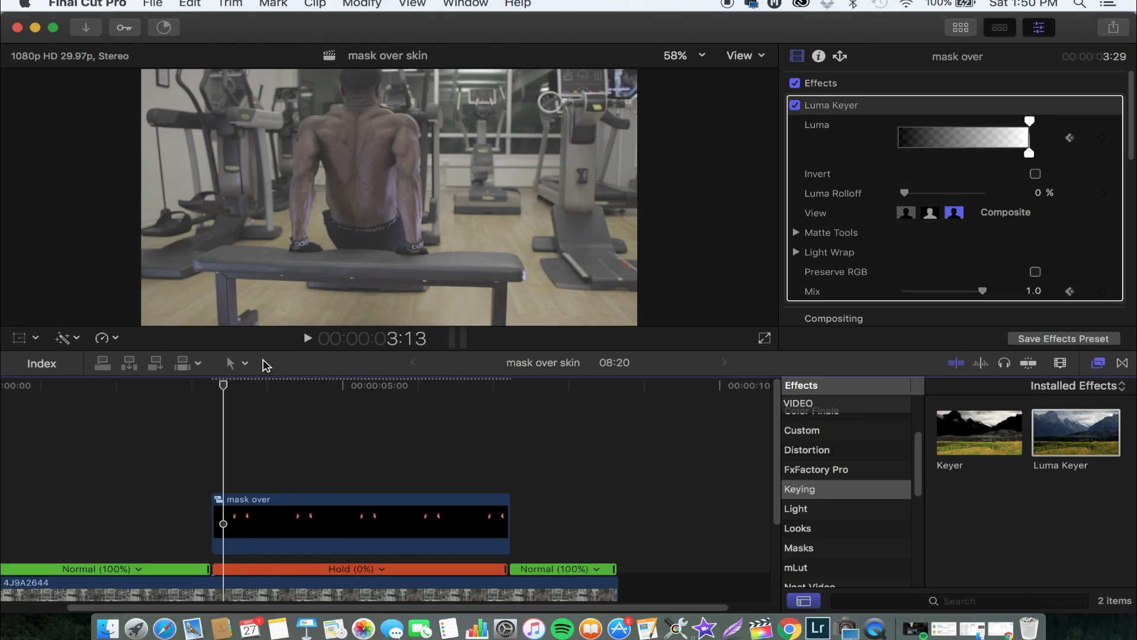
key(Right)
key(Right)
key(Right)
key(Right)
key(Right)
key(Right)
key(Right)
key(Right)
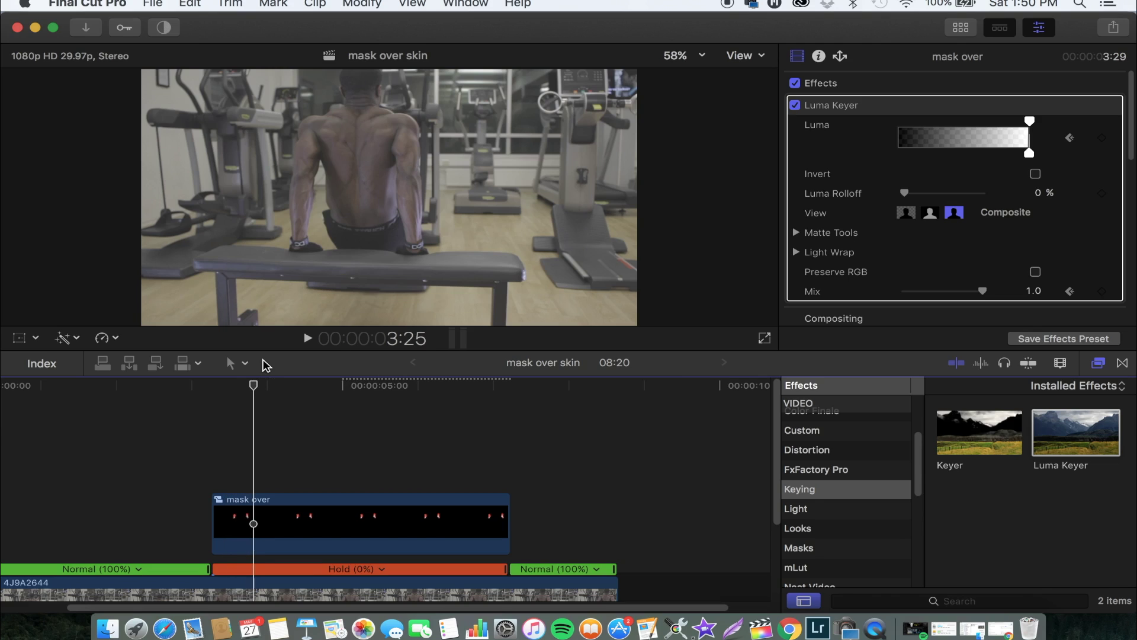
key(Right)
key(Right)
key(Right)
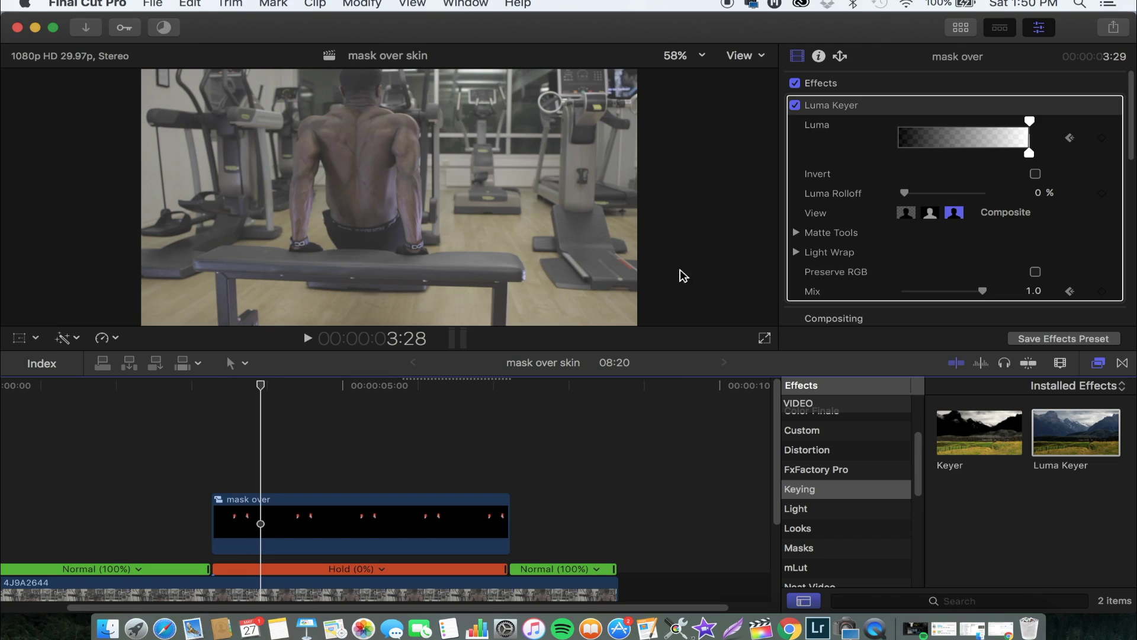
click(1101, 292)
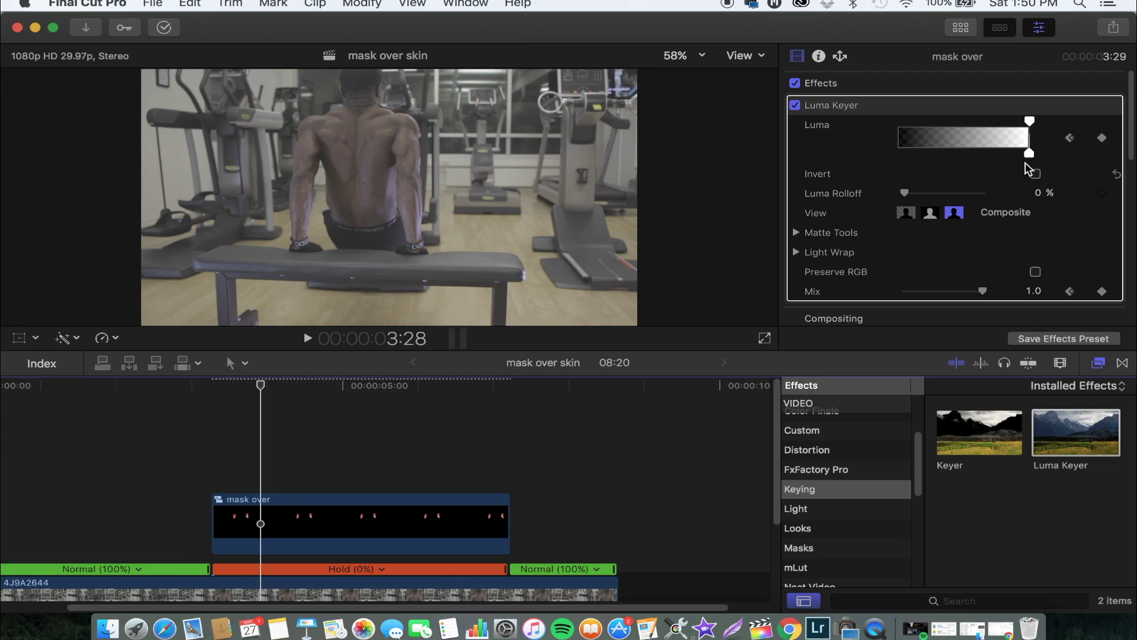
drag(1029, 153, 896, 153)
drag(1031, 125, 898, 129)
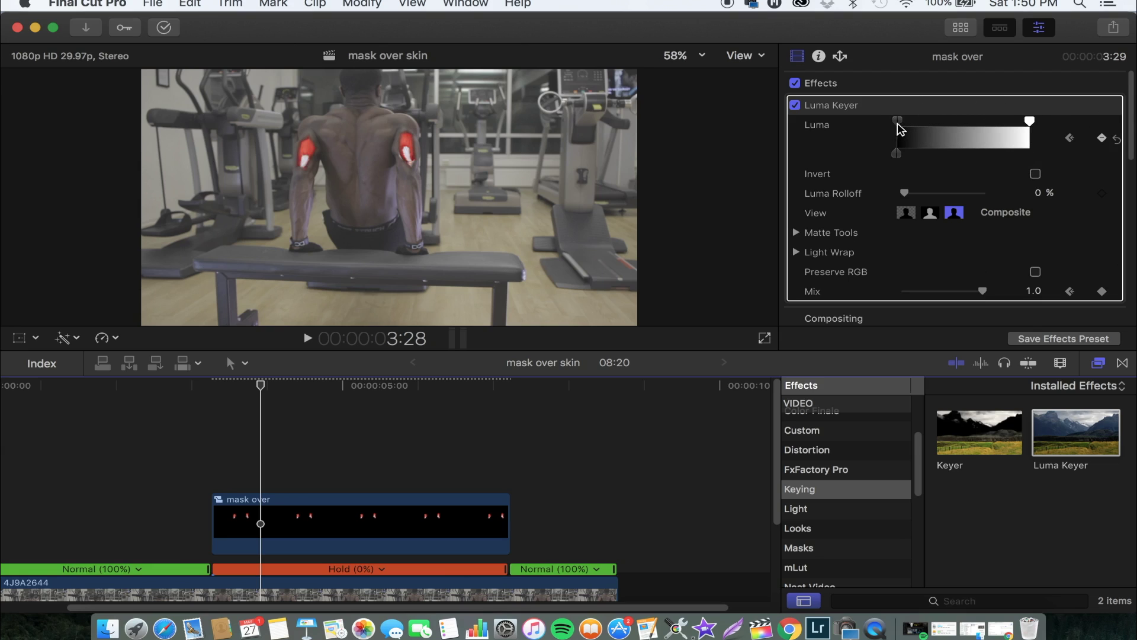
drag(982, 294, 876, 297)
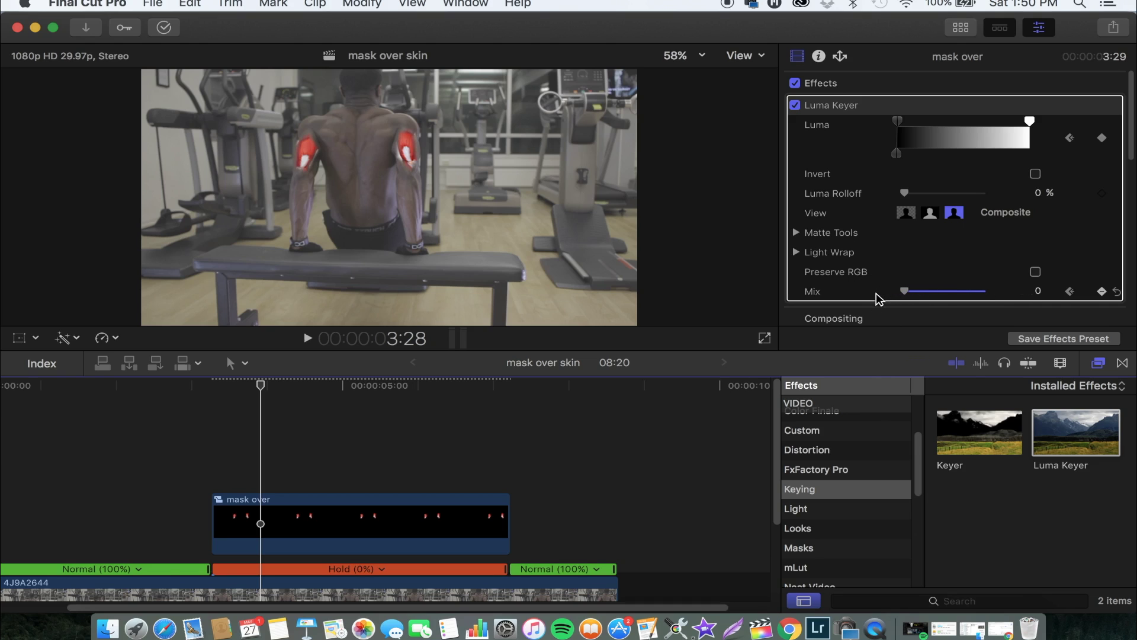
Play the entry into the frozen frame repeatedly to check the keyframed appearance of the muscle graphics
key(shift+slash)
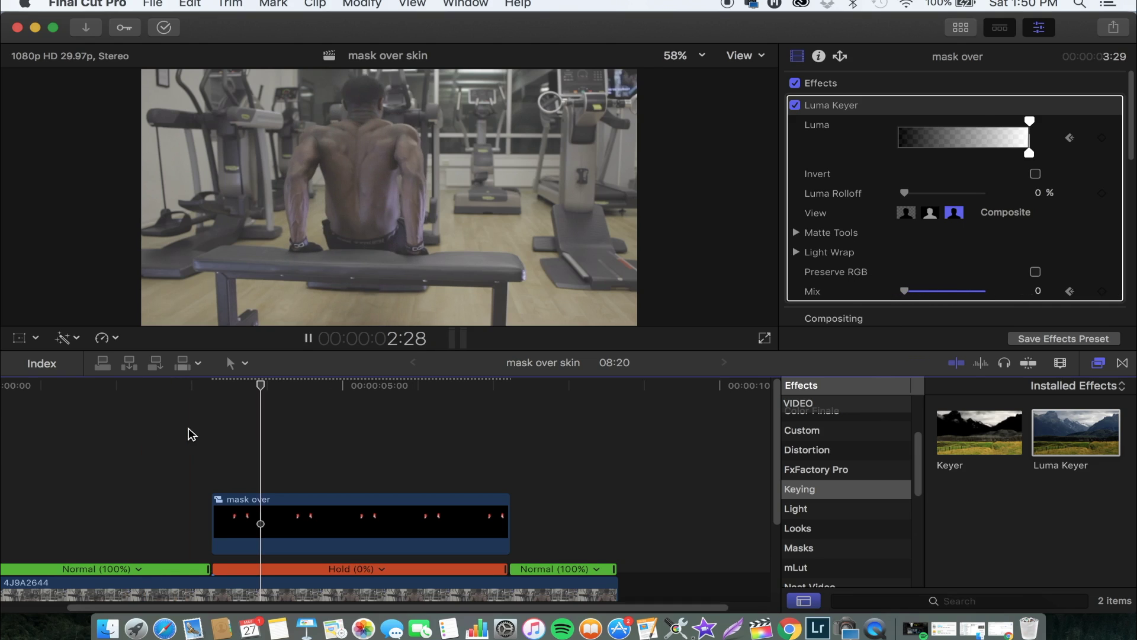
click(193, 434)
click(192, 434)
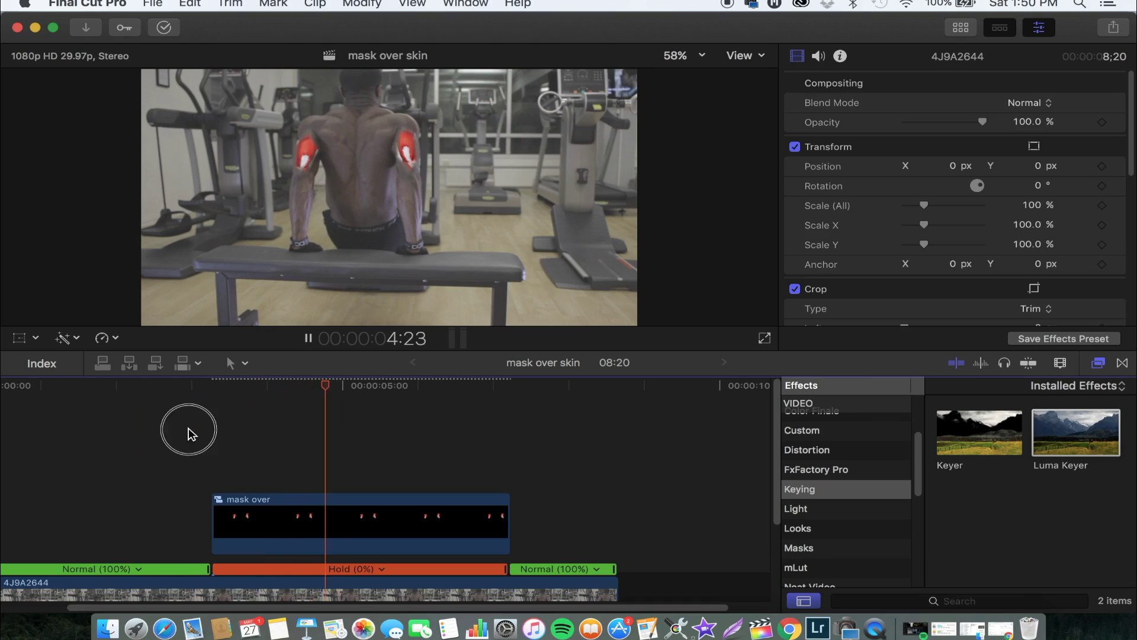
click(192, 435)
click(192, 434)
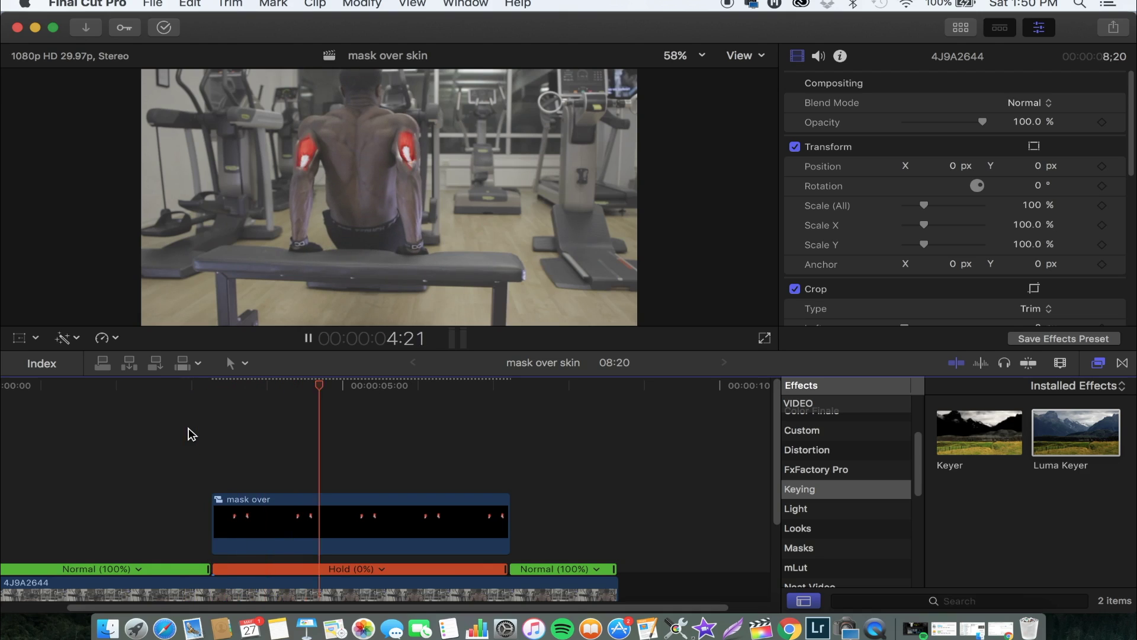
click(193, 434)
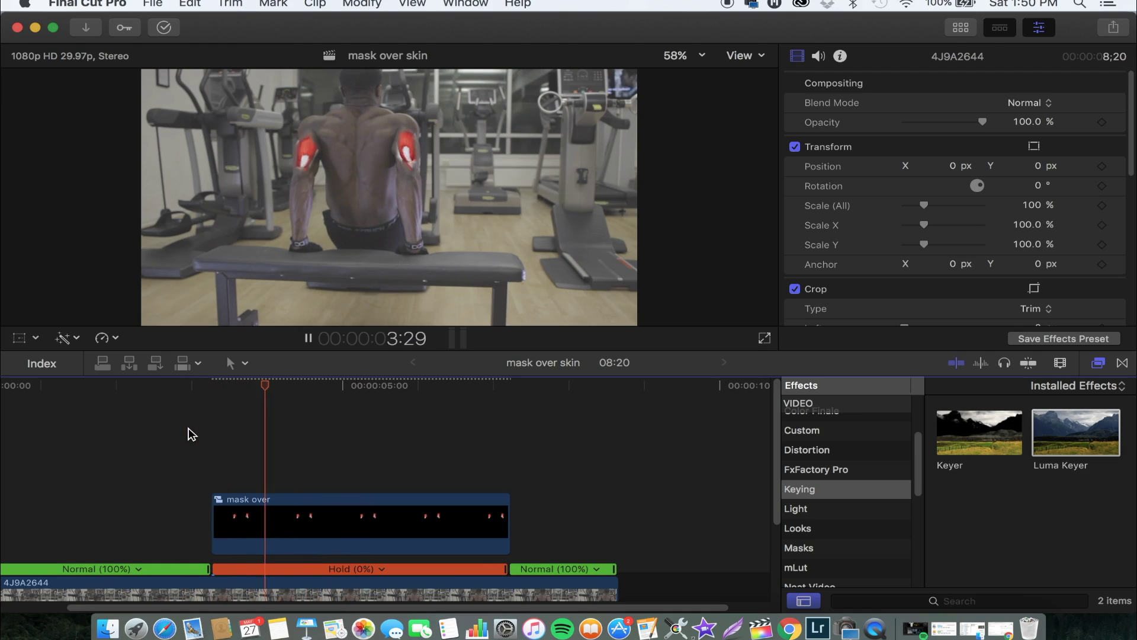
key(space)
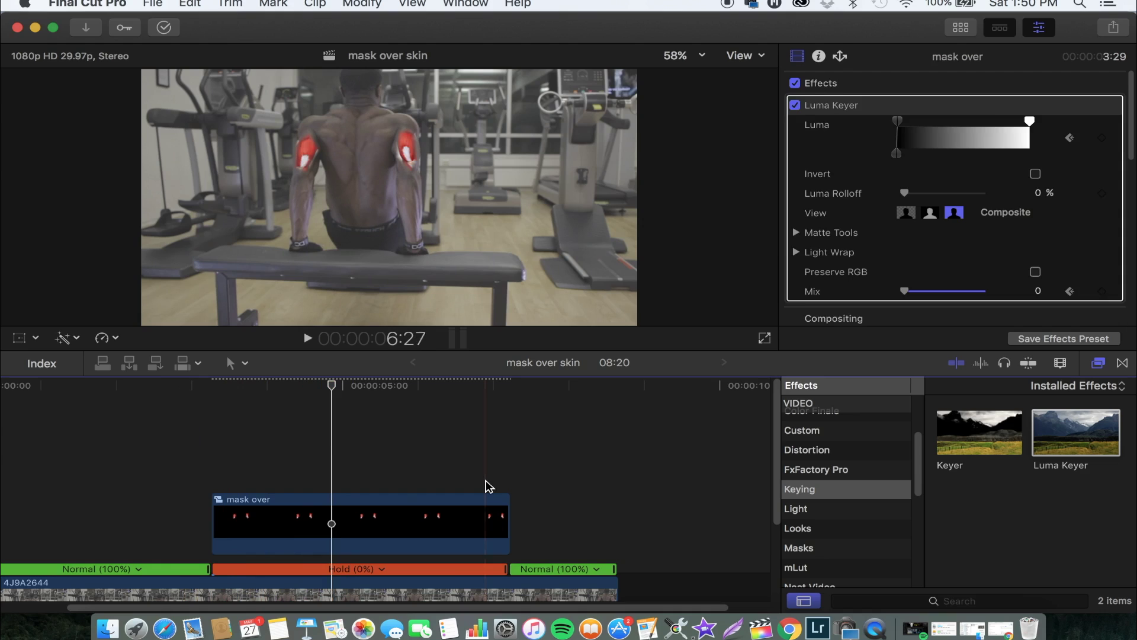
Step back from the end of the mask over clip to 6:18 and add a Luma keyframe there
click(452, 472)
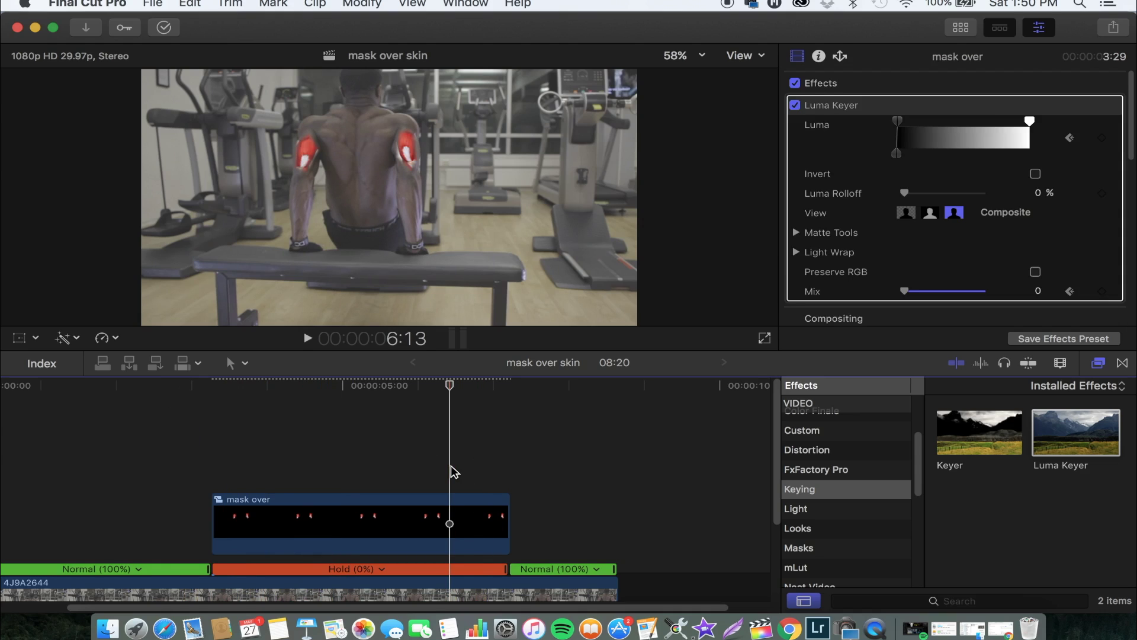
click(510, 454)
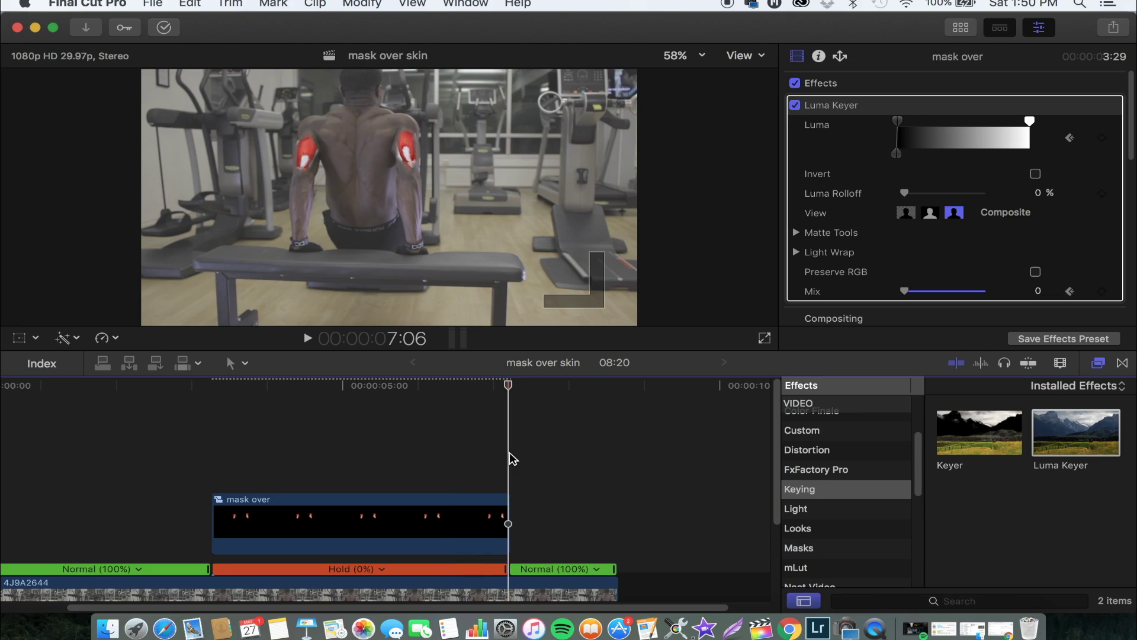
key(Left)
key(Left)
key(Left)
key(Left)
key(Left)
key(Left)
key(Left)
key(Left)
key(Left)
key(Left)
key(Left)
key(Left)
key(Left)
key(Left)
key(Left)
key(Left)
key(Left)
key(Left)
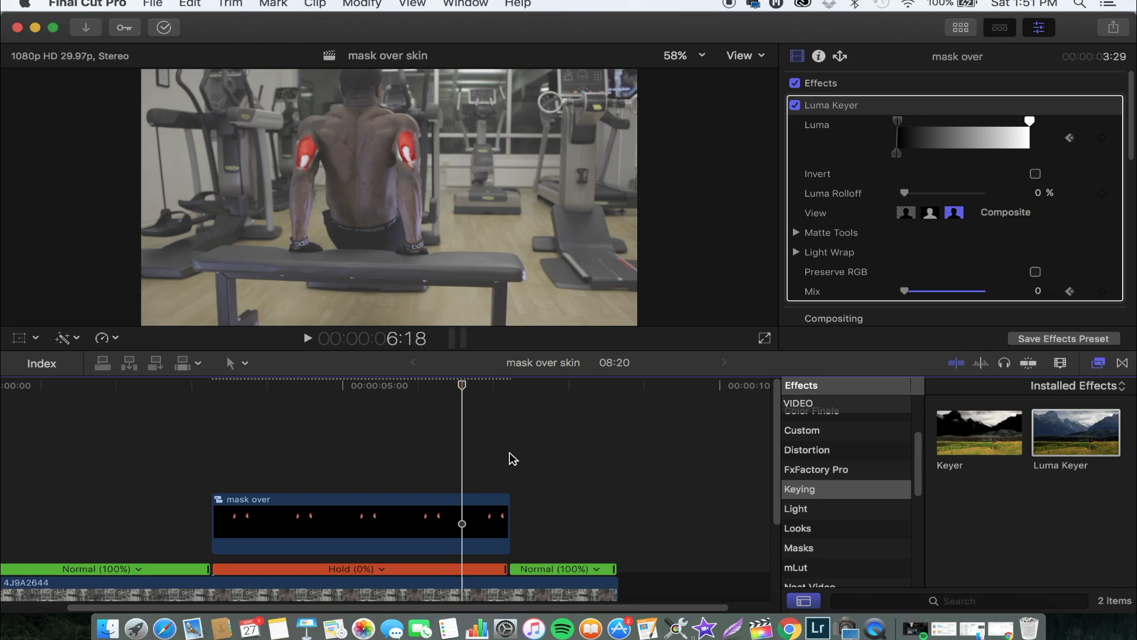
click(1102, 138)
Advance to 7:06 at the end of the mask over clip and add Luma and Mix keyframes there
key(Right)
key(Right)
key(Right)
key(Right)
key(Right)
key(Right)
key(Right)
key(Right)
key(Right)
key(Right)
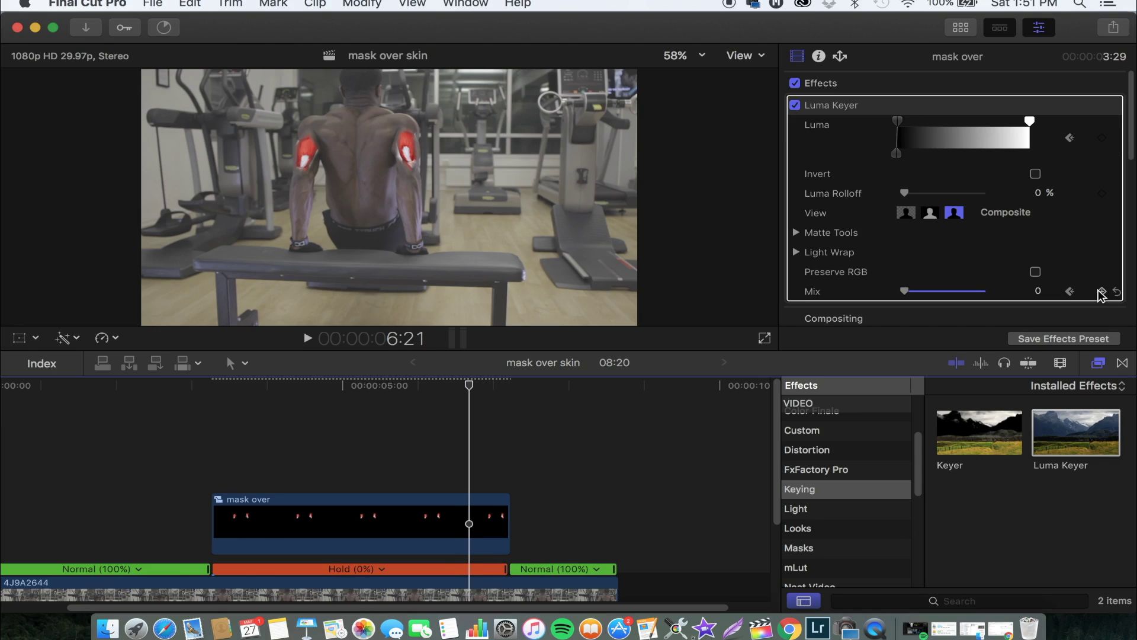
key(Right)
key(Right)
key(Right)
key(Right)
key(Right)
key(Right)
key(Right)
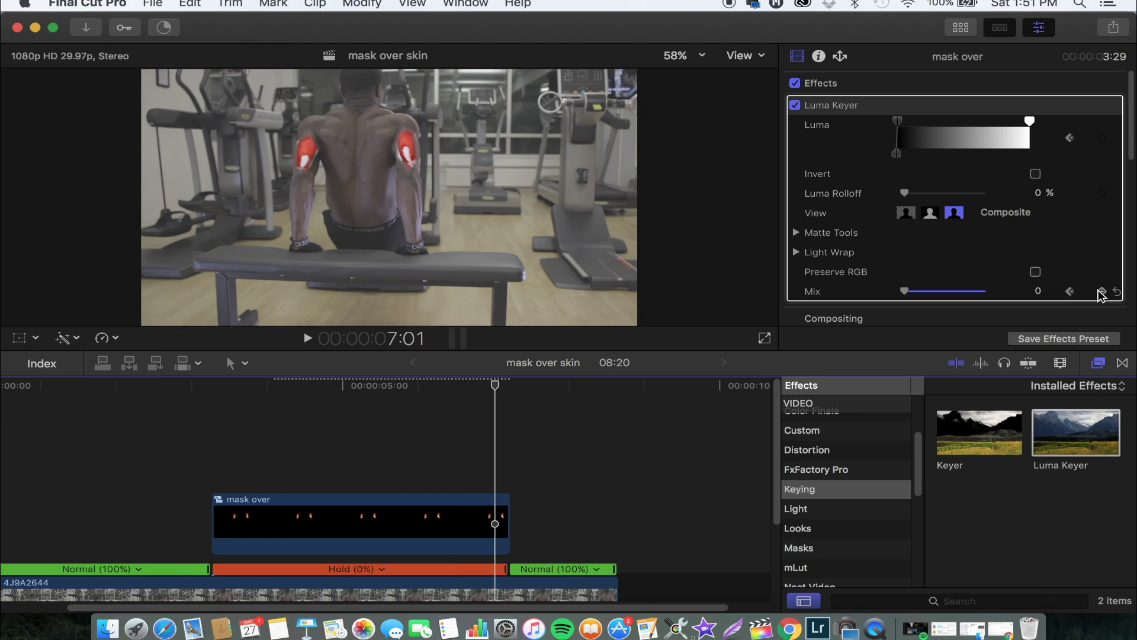
key(Right)
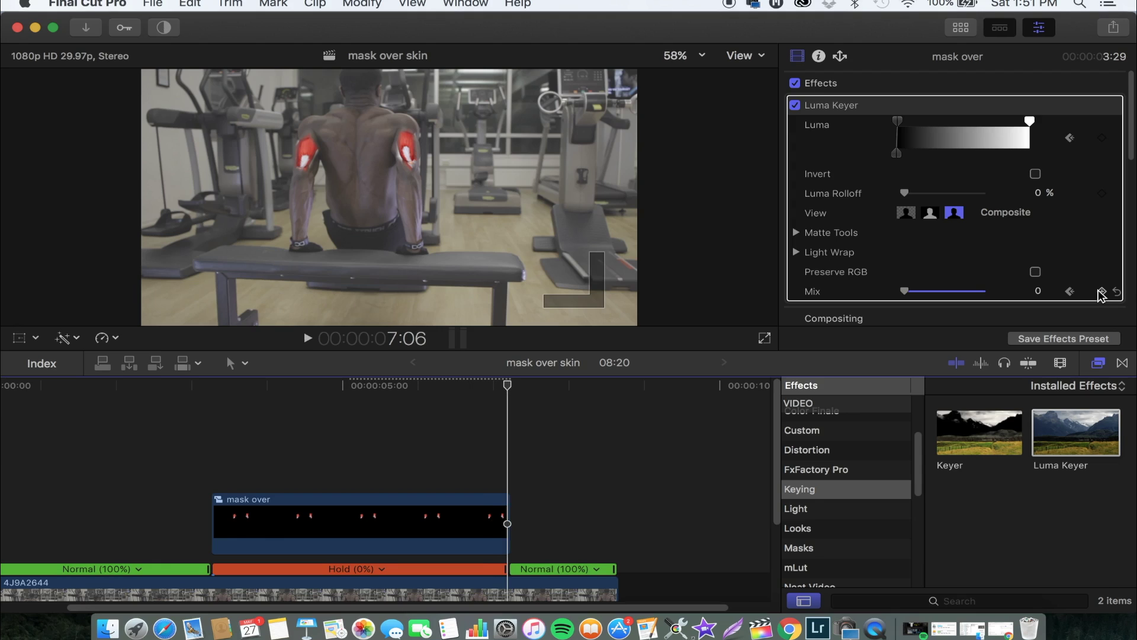
click(1104, 140)
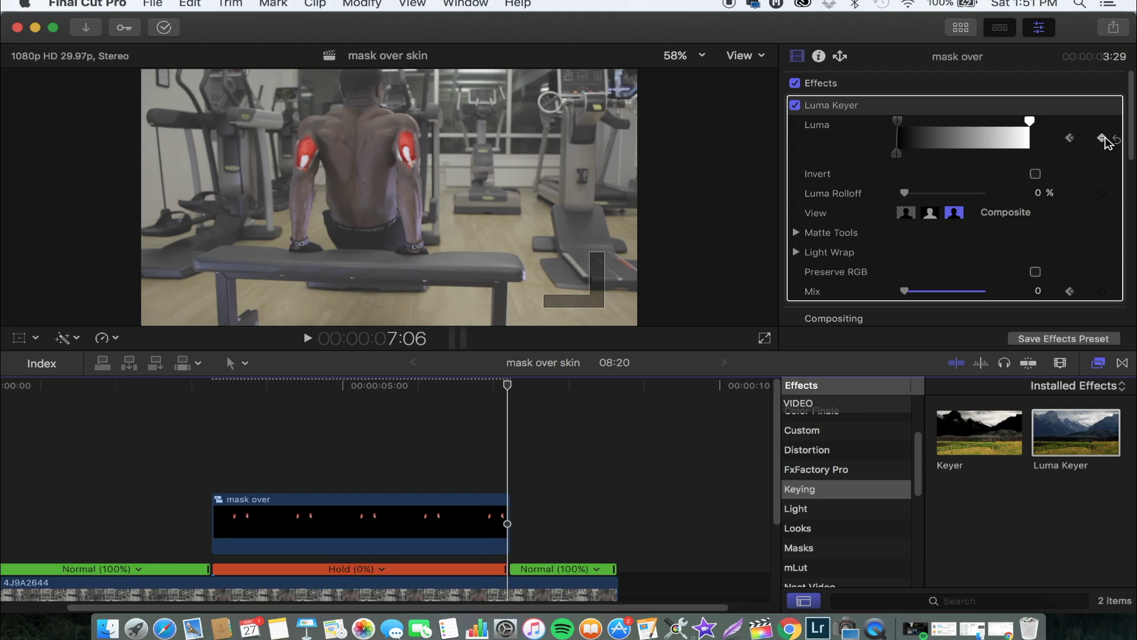
click(1102, 293)
Move the overlapping black Luma handles fully to white at 7:06 and raise Mix to its maximum
drag(898, 156, 949, 157)
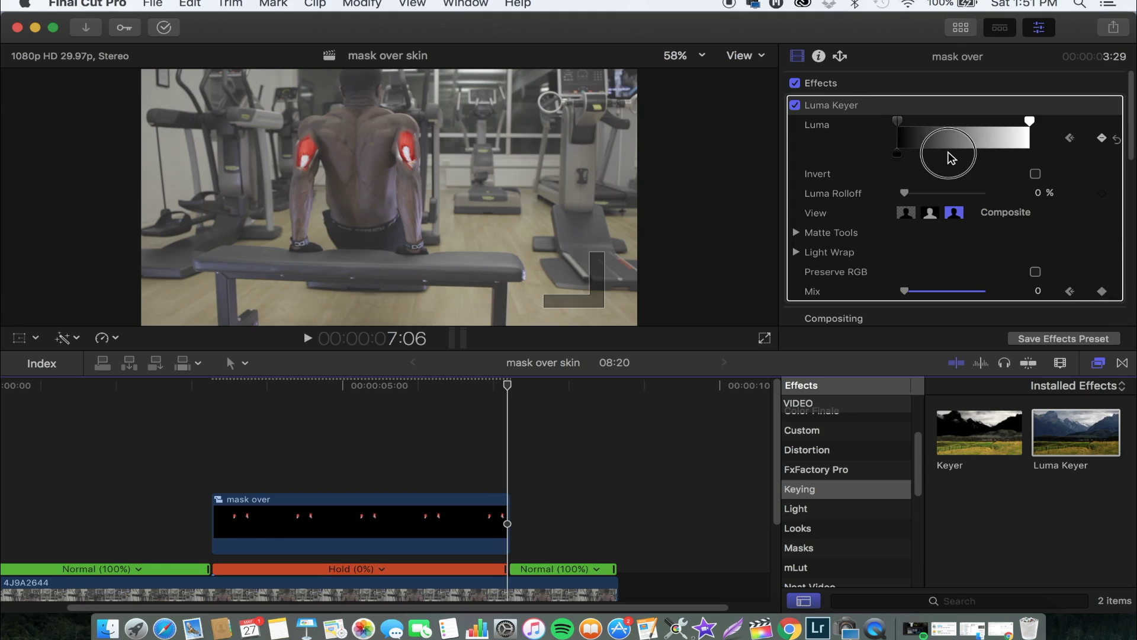
drag(898, 121, 996, 126)
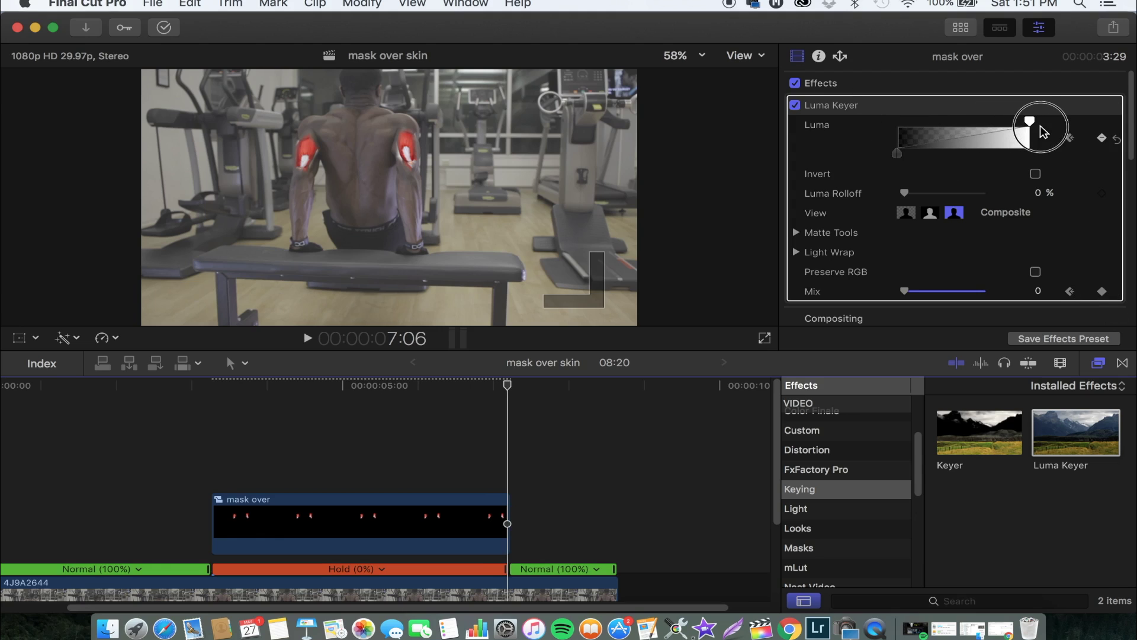
drag(899, 155, 1035, 155)
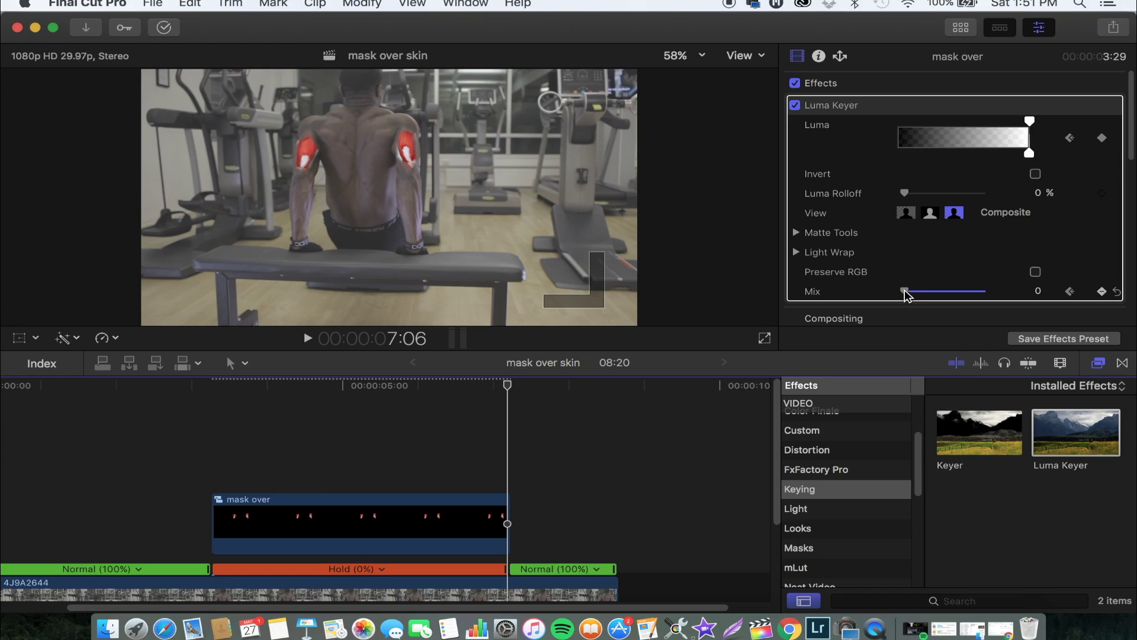
drag(904, 290, 1026, 291)
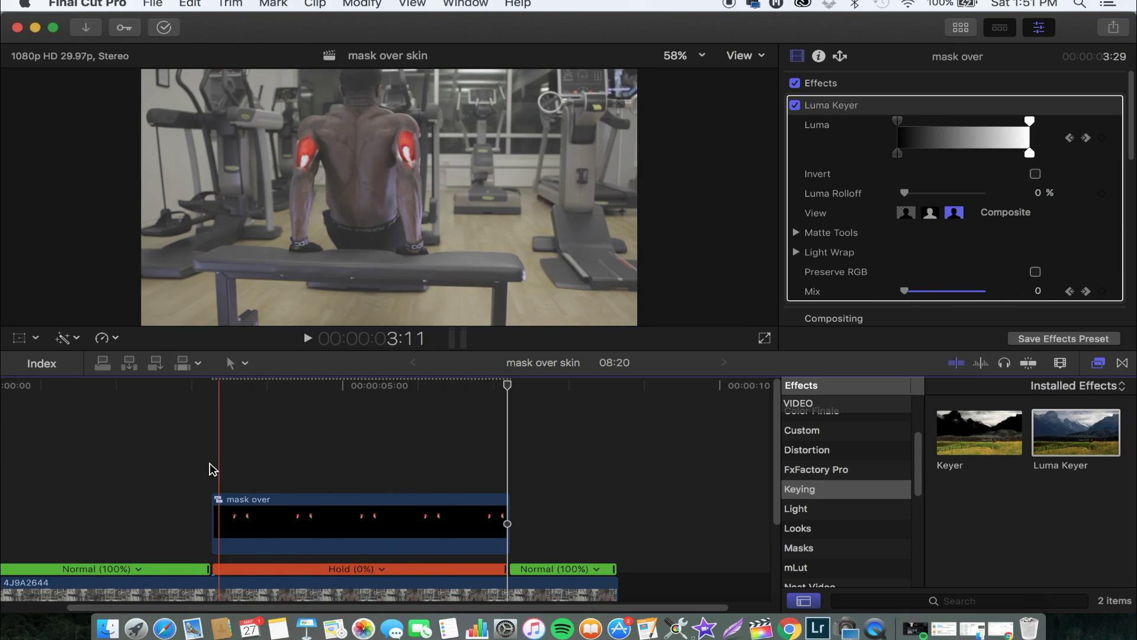
Play from just before the frozen frame repeatedly to check how the muscle graphics animate in and out
click(187, 467)
key(space)
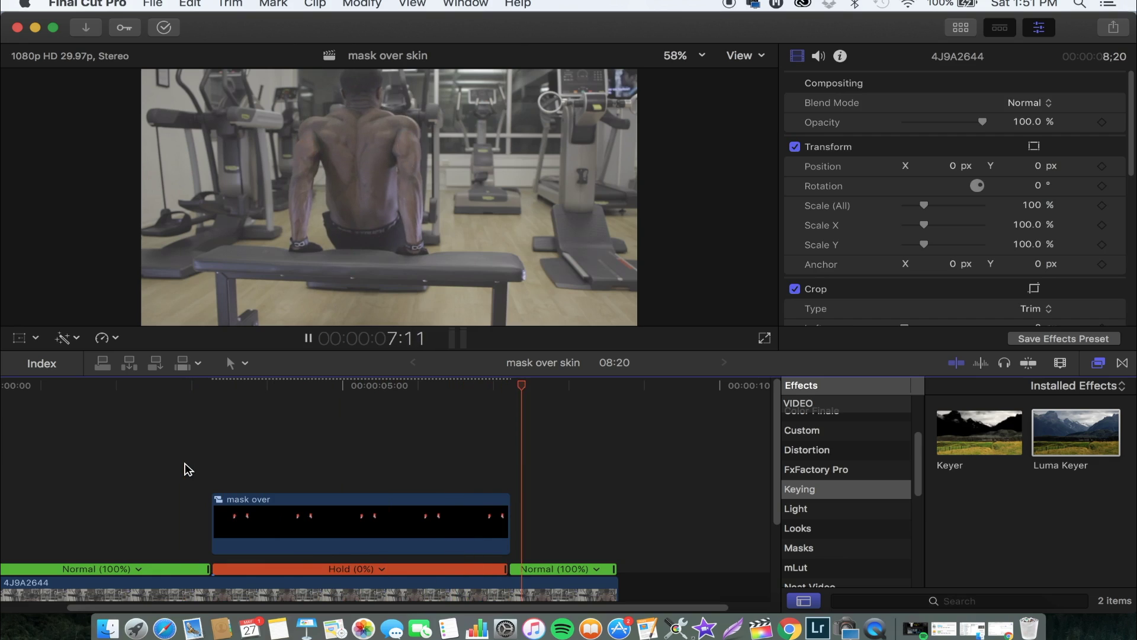
click(189, 470)
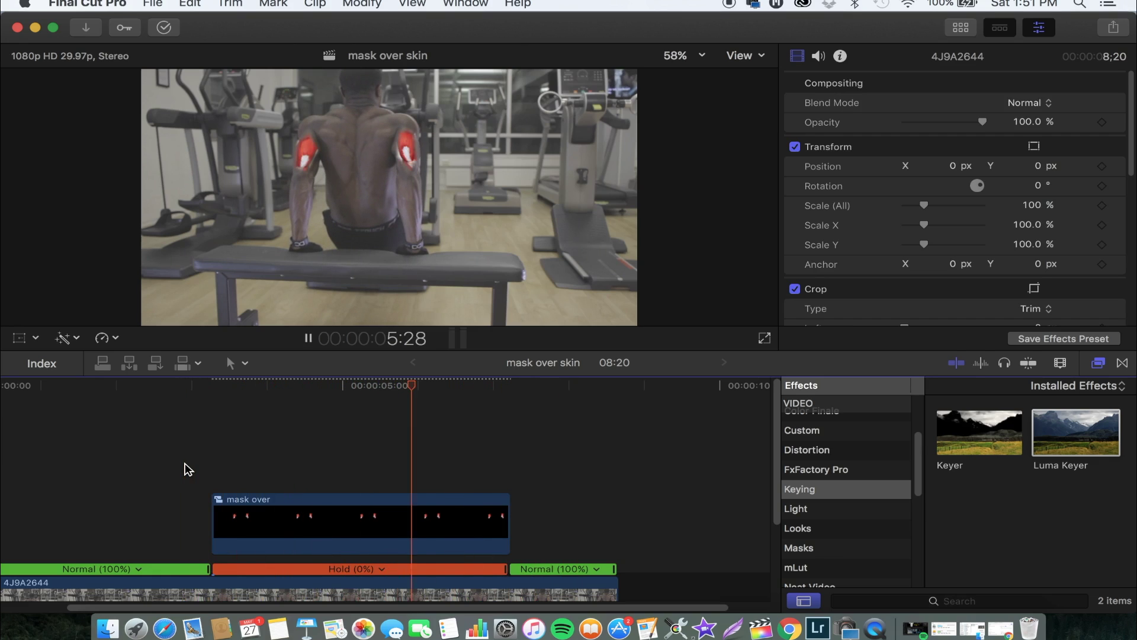
click(189, 469)
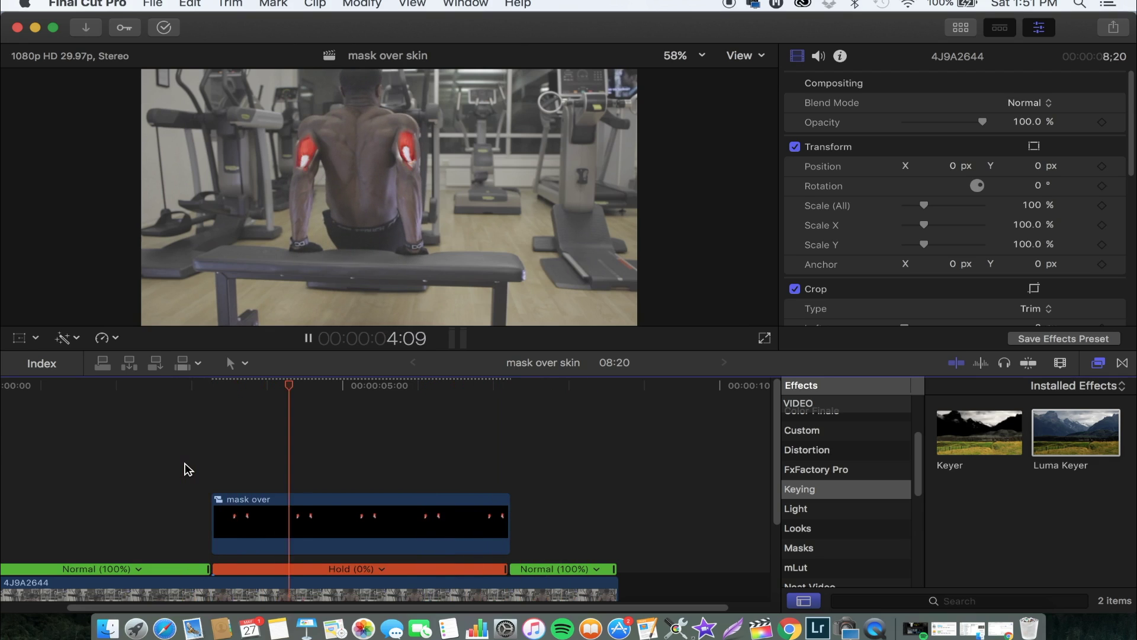
key(space)
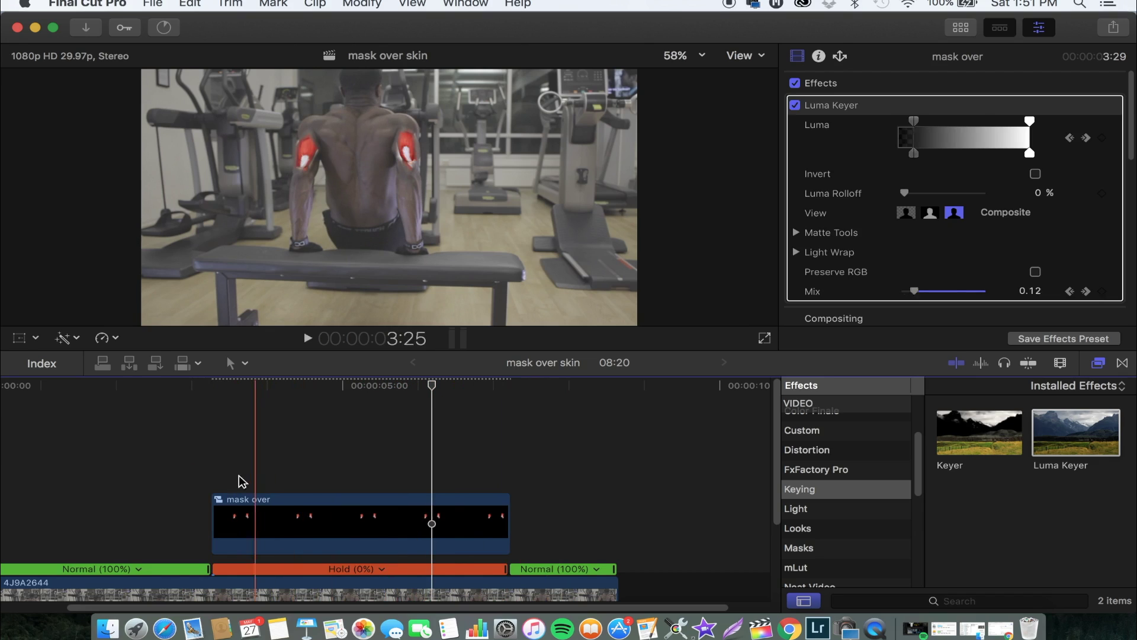
click(204, 476)
key(space)
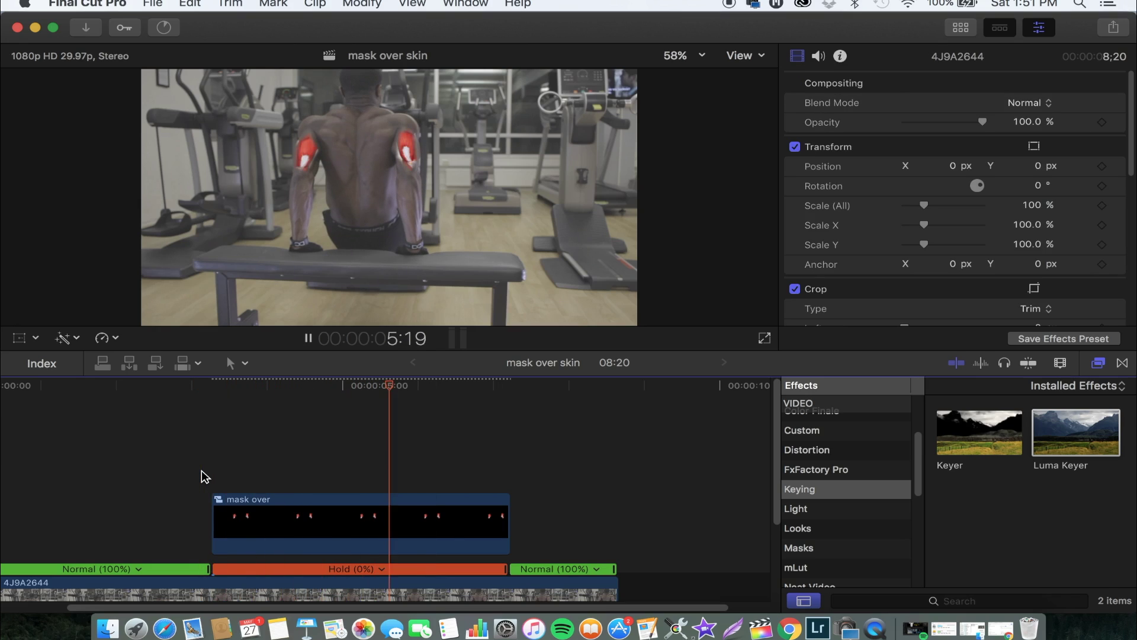
click(204, 476)
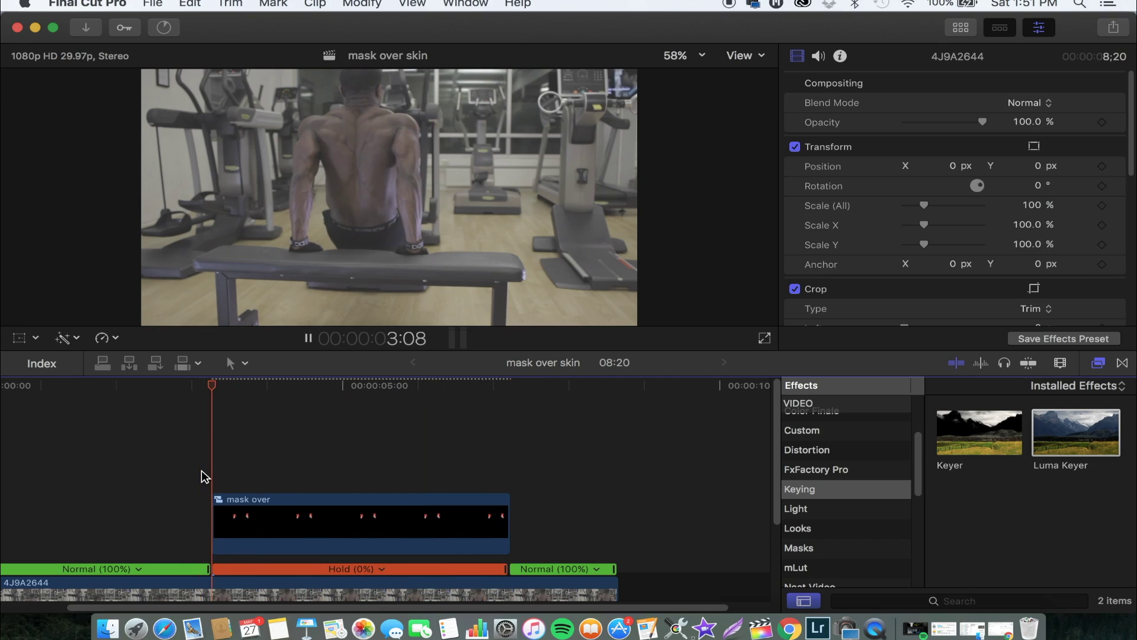
key(space)
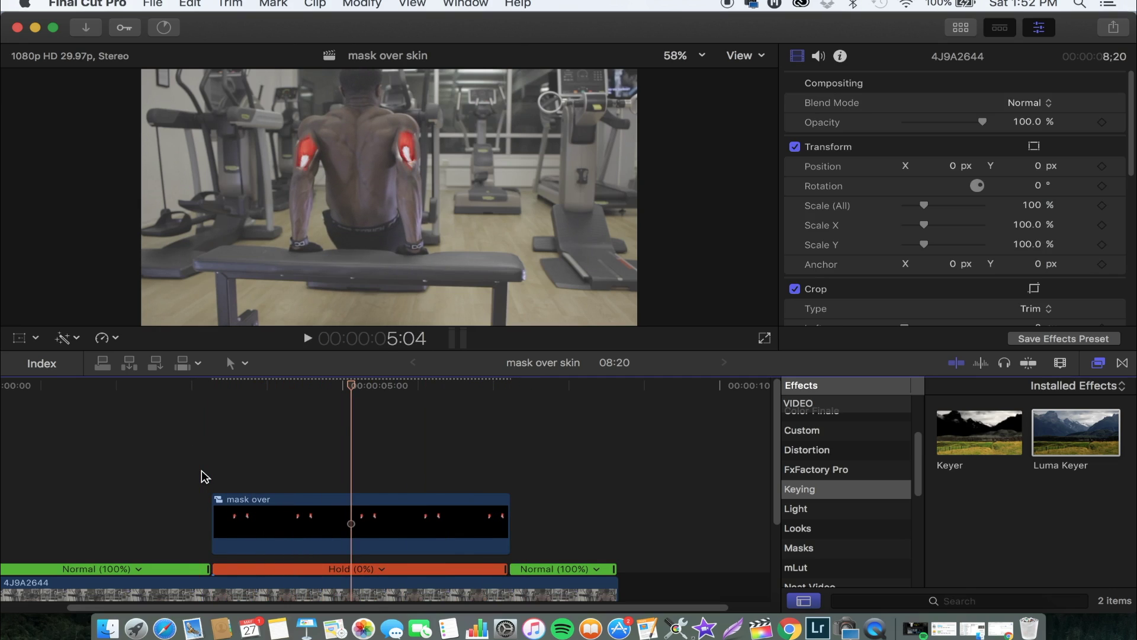
key(c)
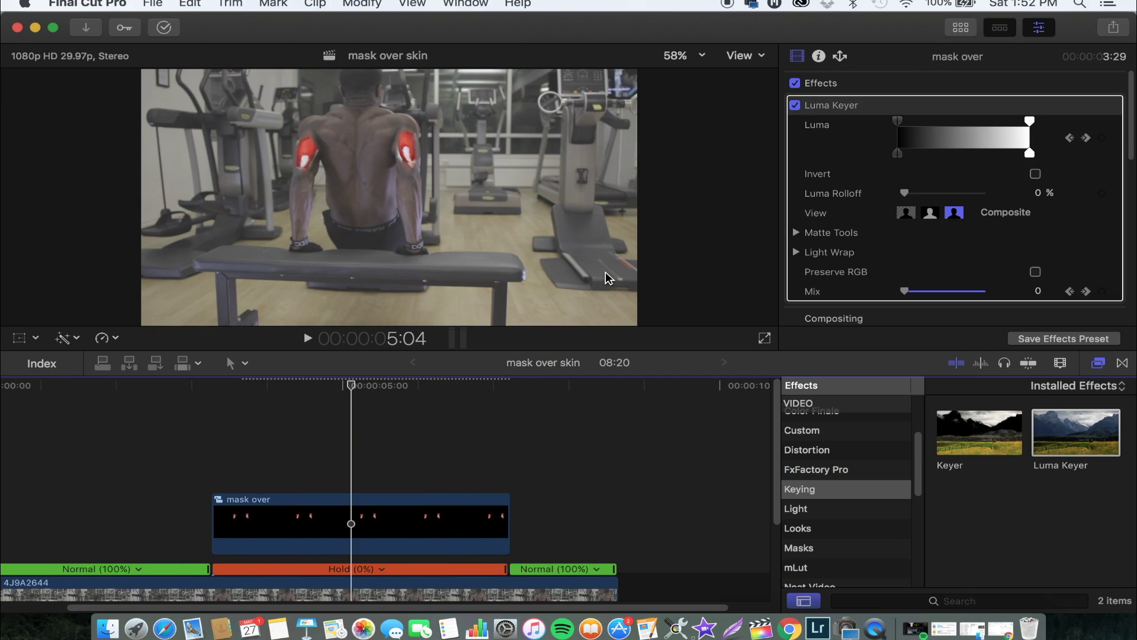
Place the One Bar [Side] [Top Right] title above the start of the mask over clip and move its callout point onto the right triceps
click(960, 28)
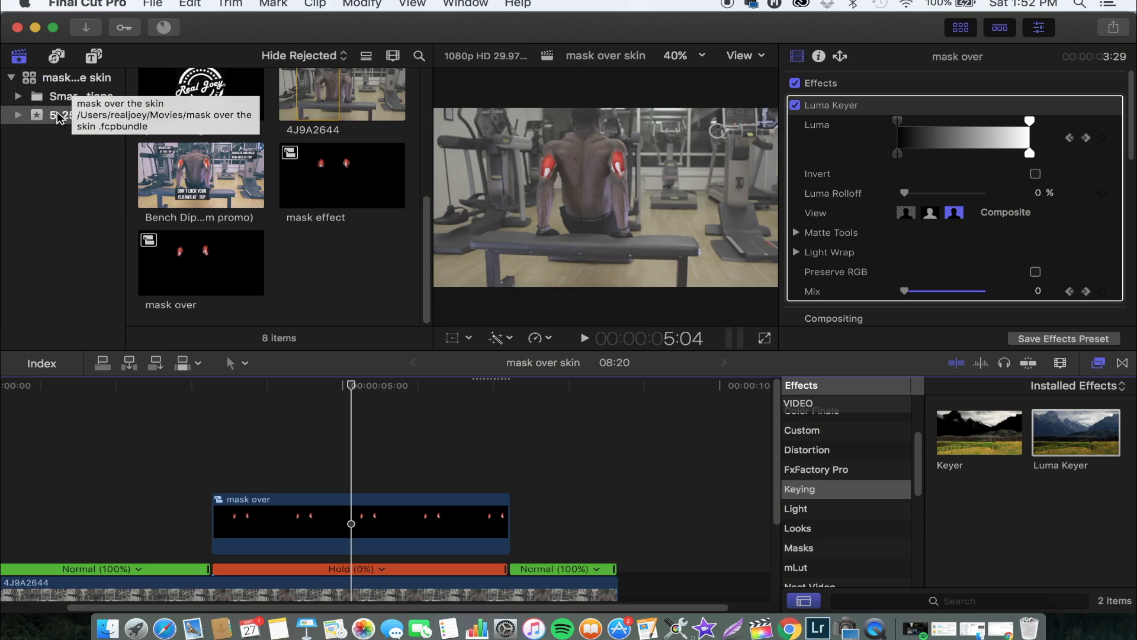
click(94, 57)
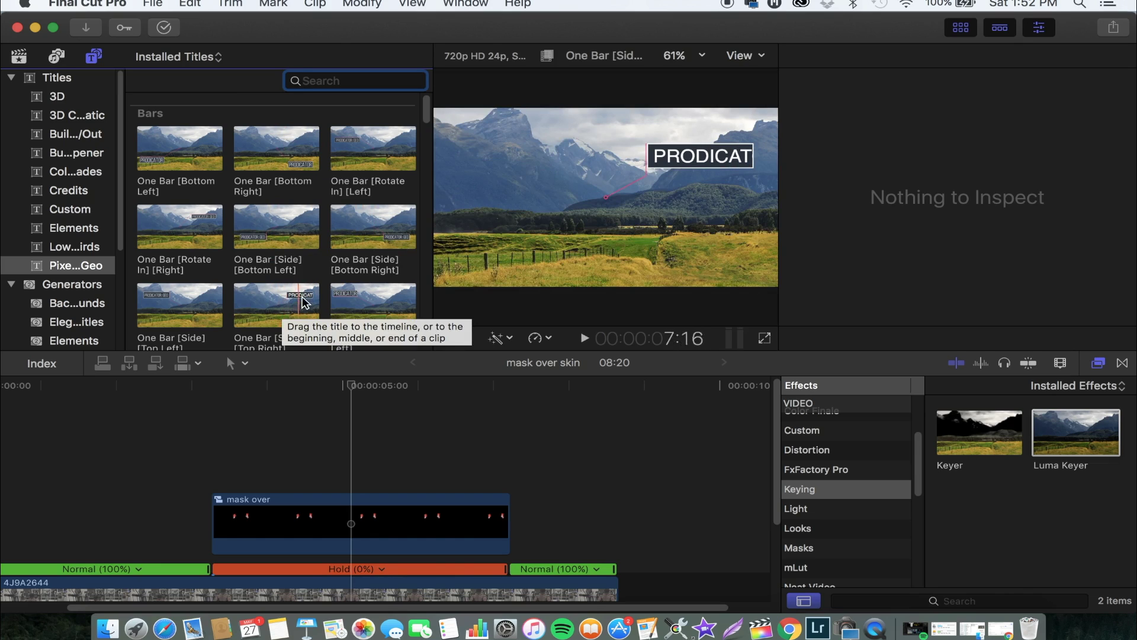
drag(296, 299, 221, 471)
drag(610, 205, 621, 167)
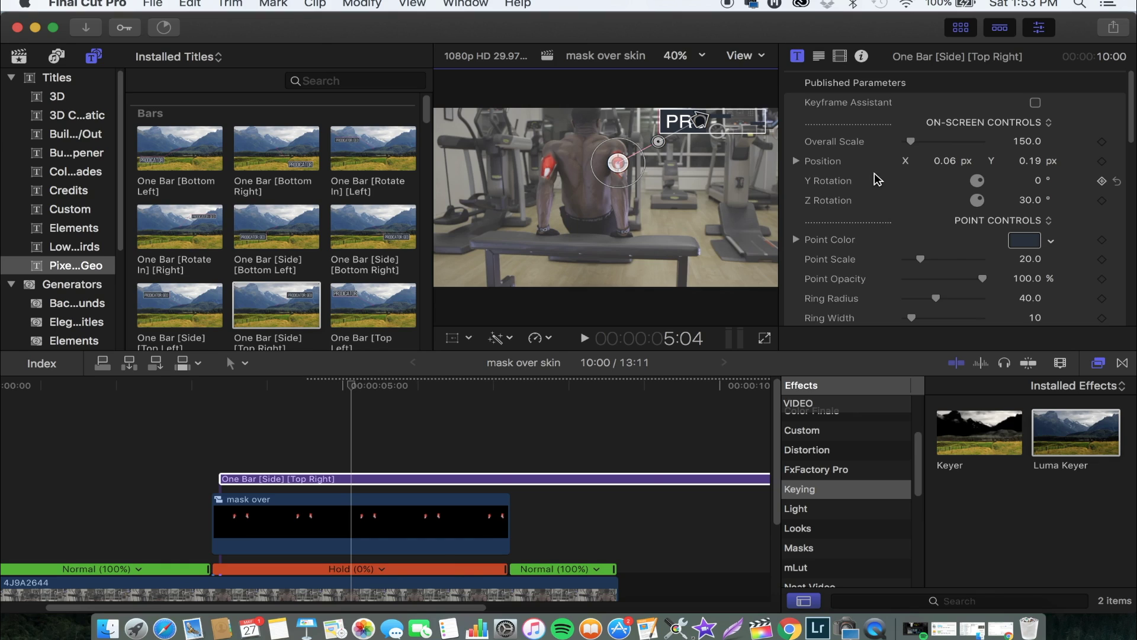
Delete the One Bar [Side] [Top Right] title from the timeline and play the sequence without it
click(376, 478)
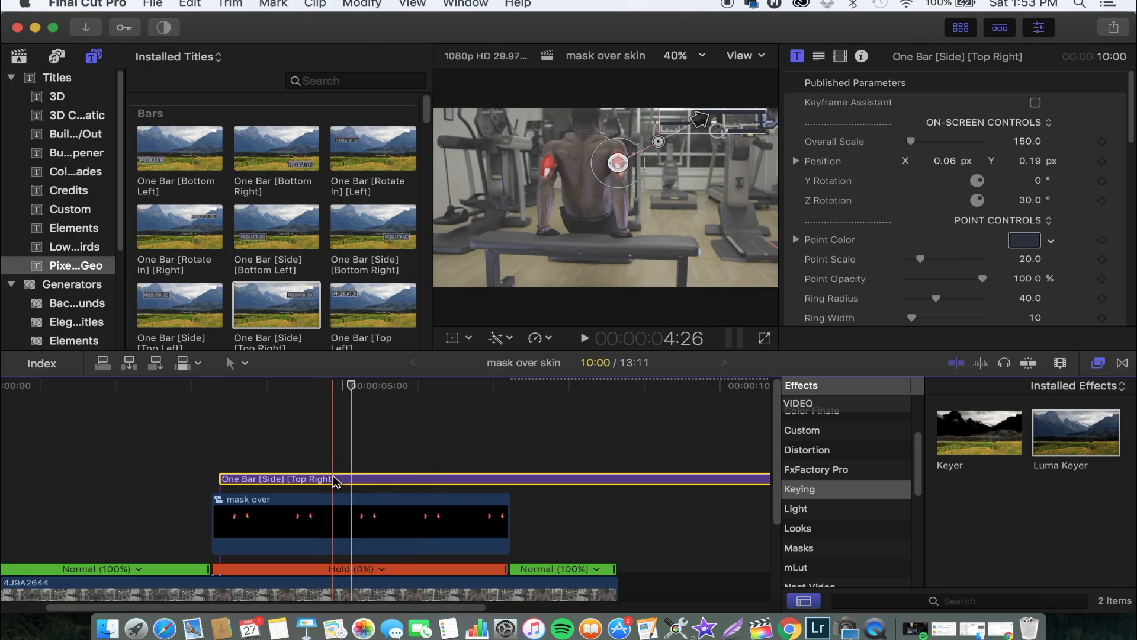
key(Delete)
key(space)
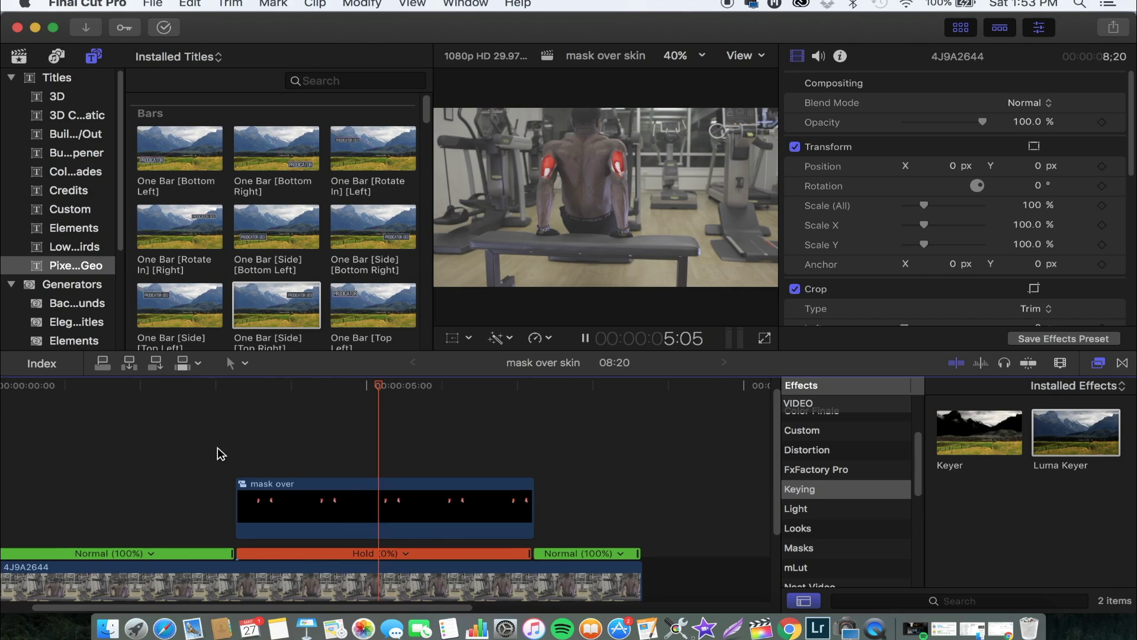